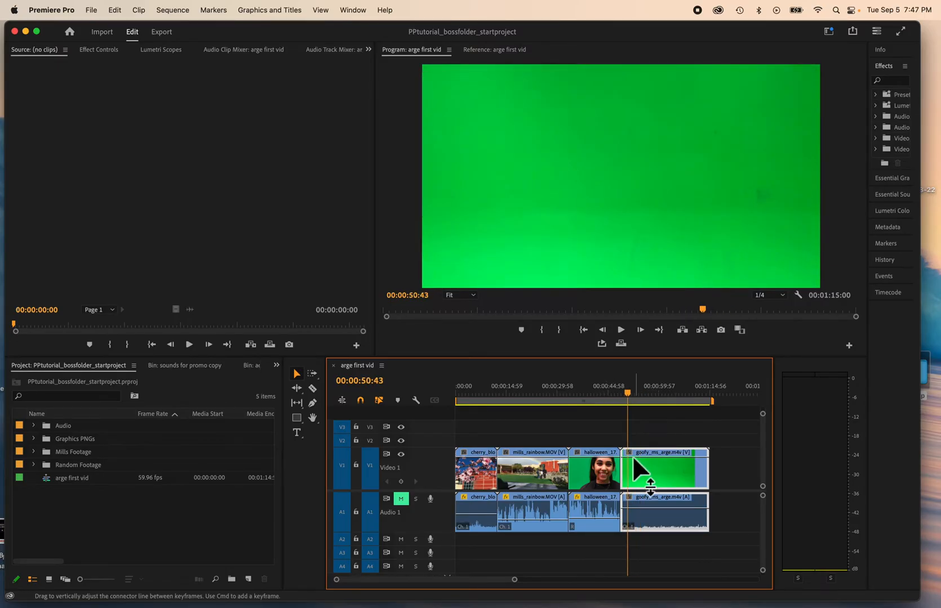
Split the goofy_ms_arge clip in the sequence at 00:00:53:38
mouse_move(632, 400)
left_mouse_down()
mouse_move(642, 405)
mouse_move(619, 399)
mouse_move(647, 398)
mouse_move(639, 397)
left_mouse_up()
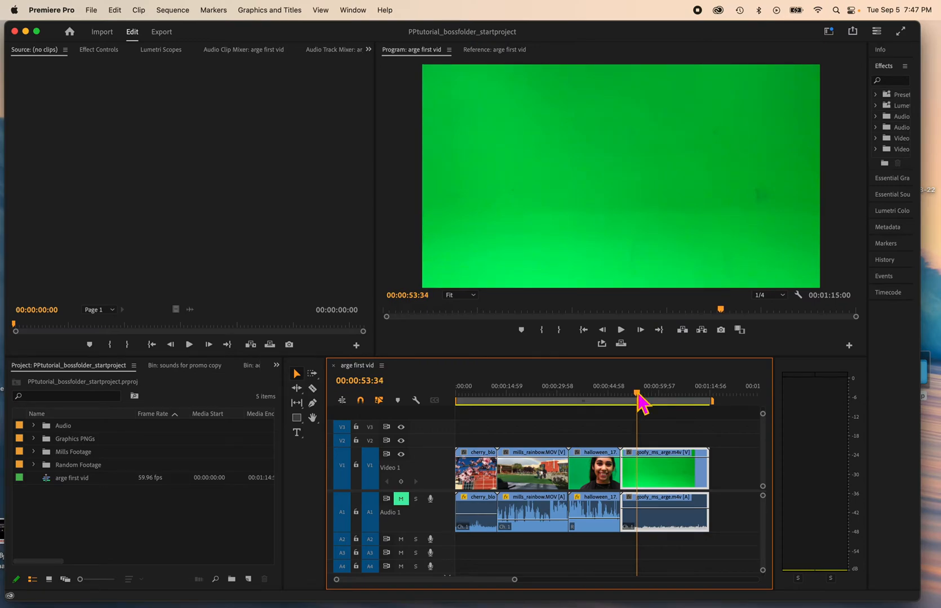
left_click_drag(637, 393, 636, 393)
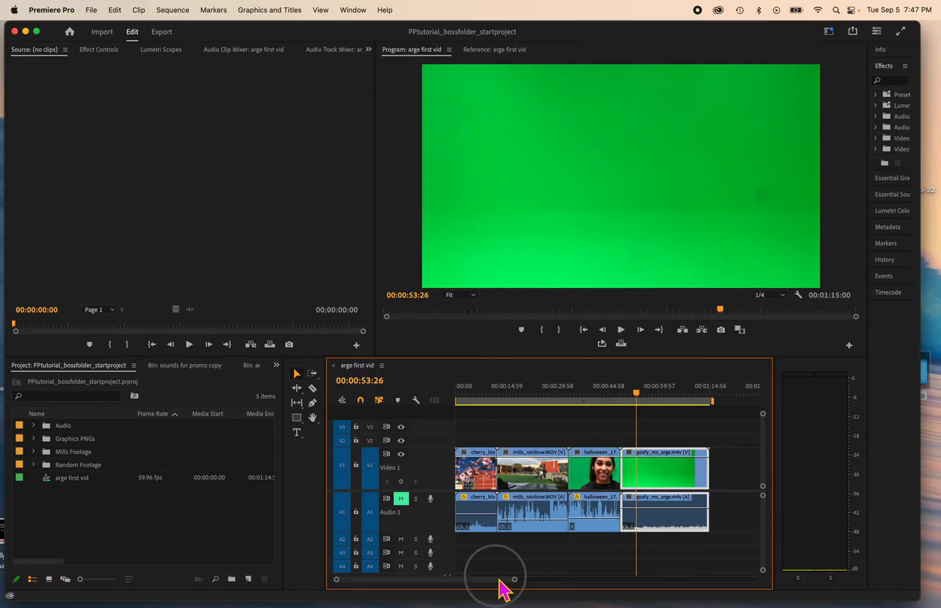
left_click_drag(519, 580, 479, 584)
left_click_drag(610, 395, 614, 396)
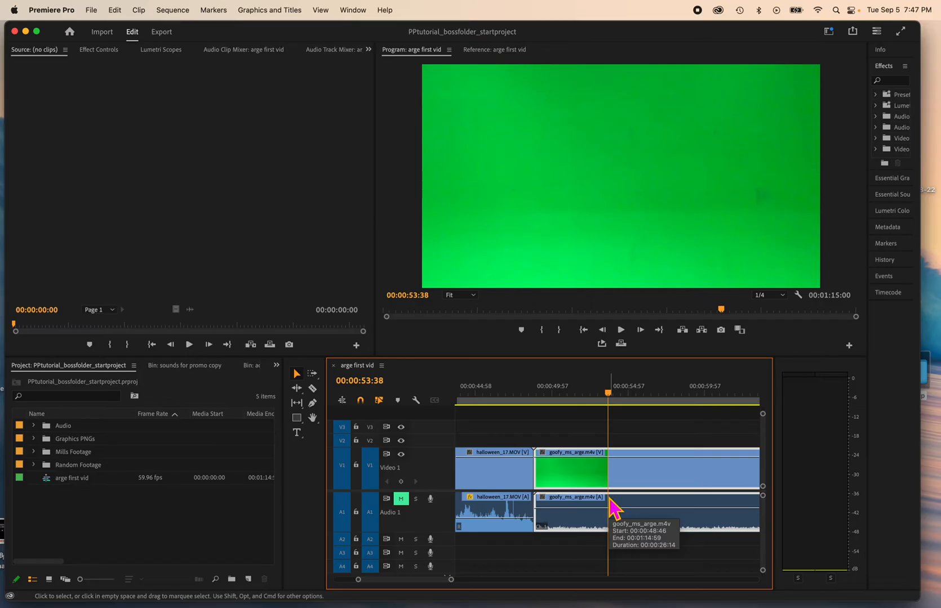
left_click(611, 504)
key("super+k")
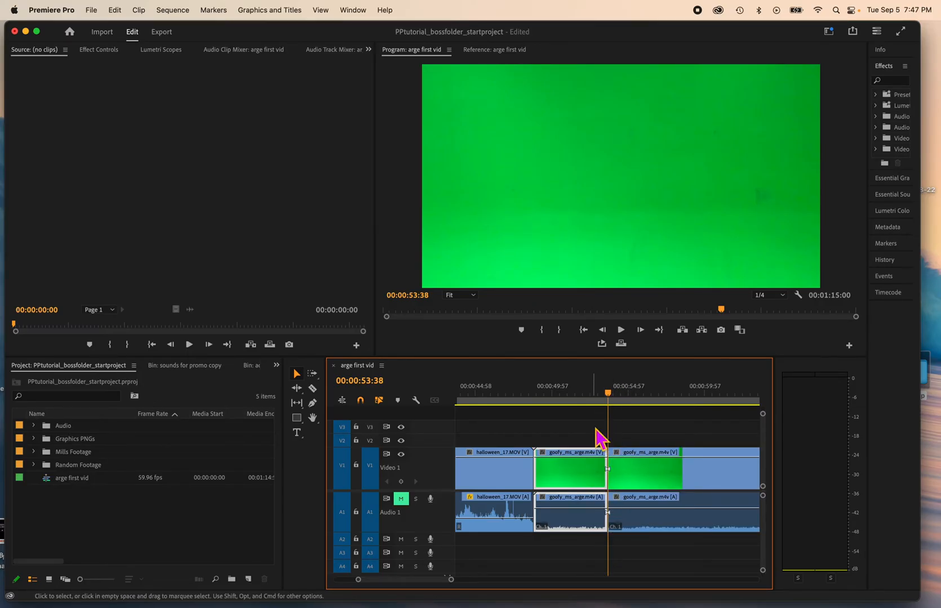
left_click(312, 389)
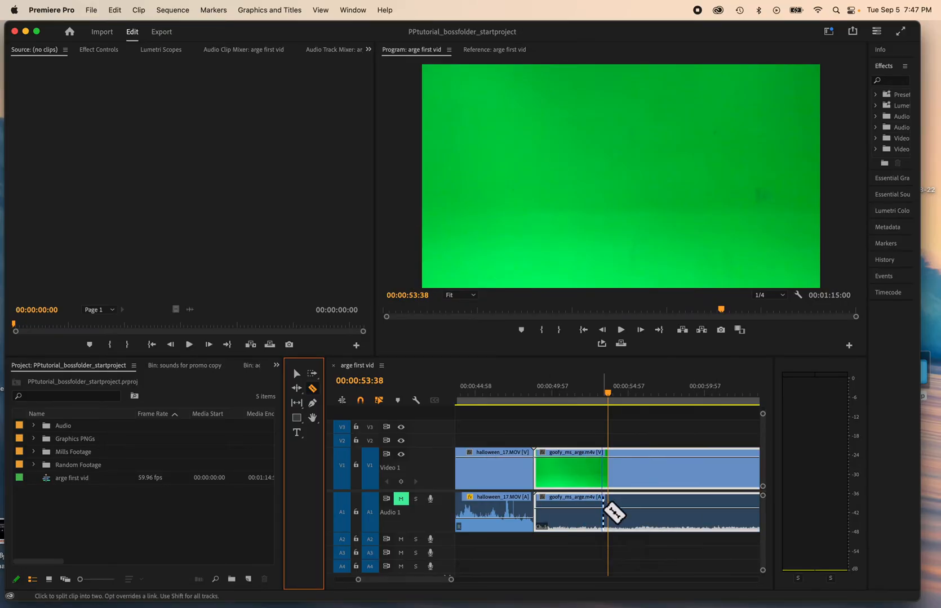
left_click(619, 469)
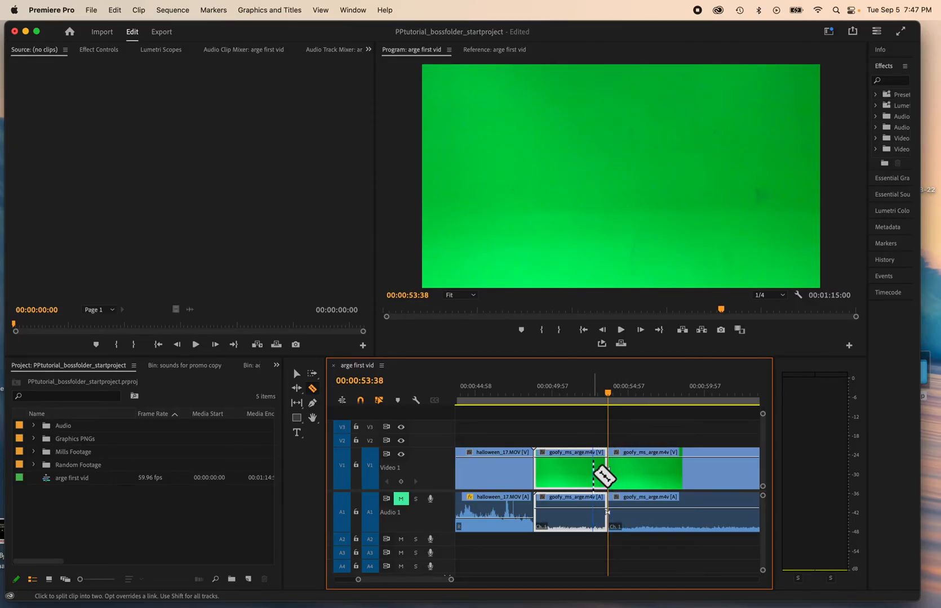
left_click_drag(601, 398, 574, 400)
Reposition the first goofy_ms_arge segment and ripple-delete the gap after halloween_17.MOV
left_click(298, 376)
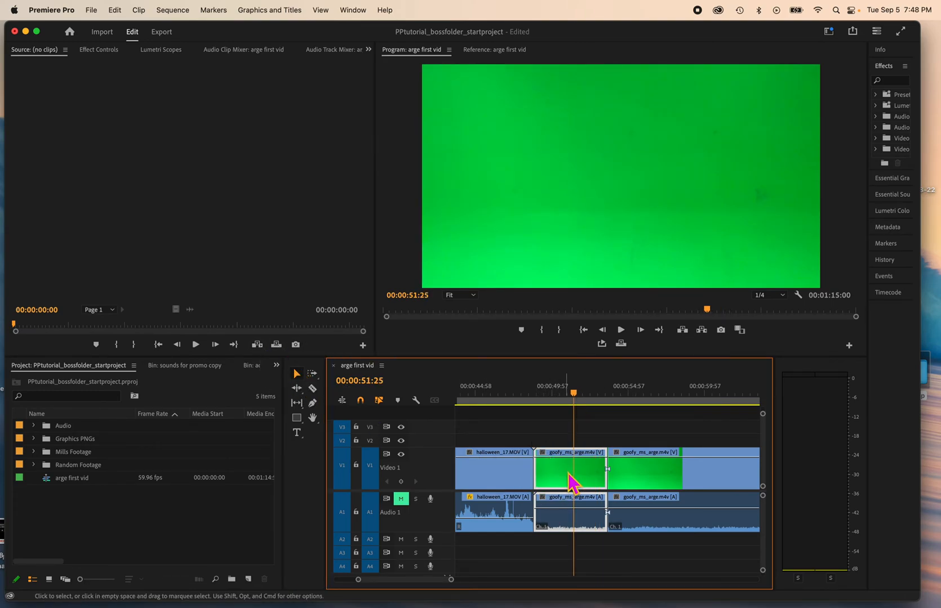
left_click_drag(570, 483, 546, 455)
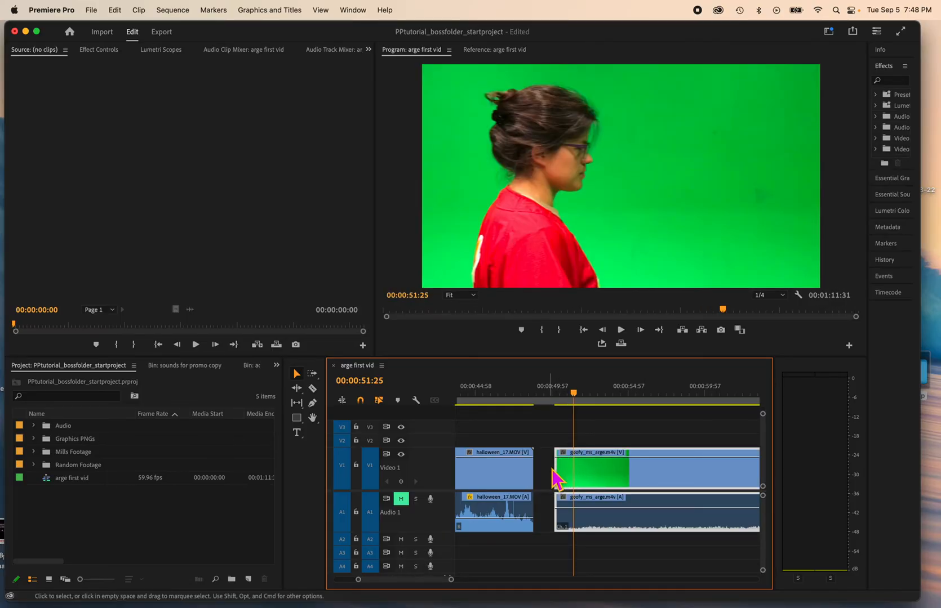
left_click(552, 475)
key("Delete")
Play through the goofy_ms_arge clip, step to the exact frame, and split it at 00:00:53:02
left_click_drag(570, 394, 536, 395)
key("space")
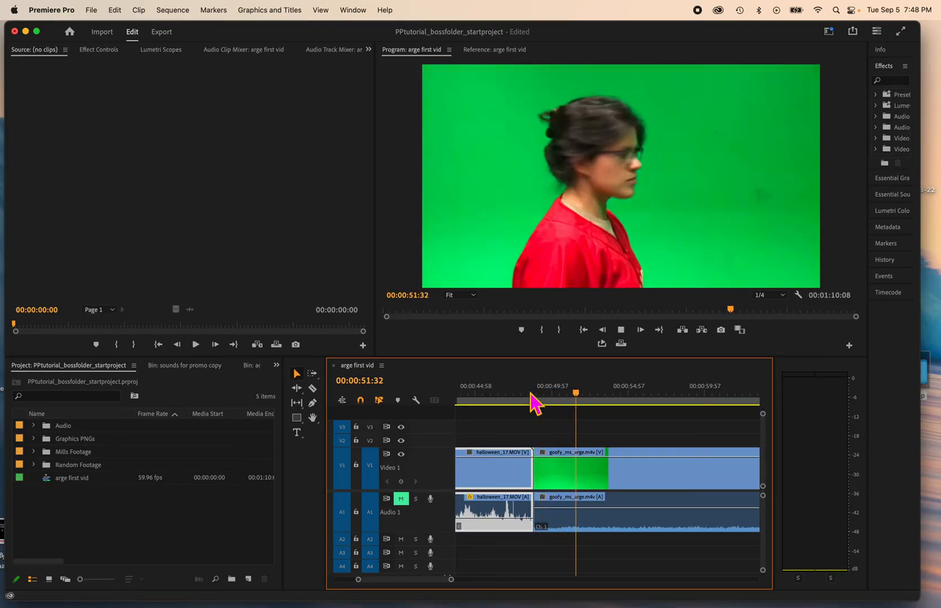
key("space")
key("space")
key("space")
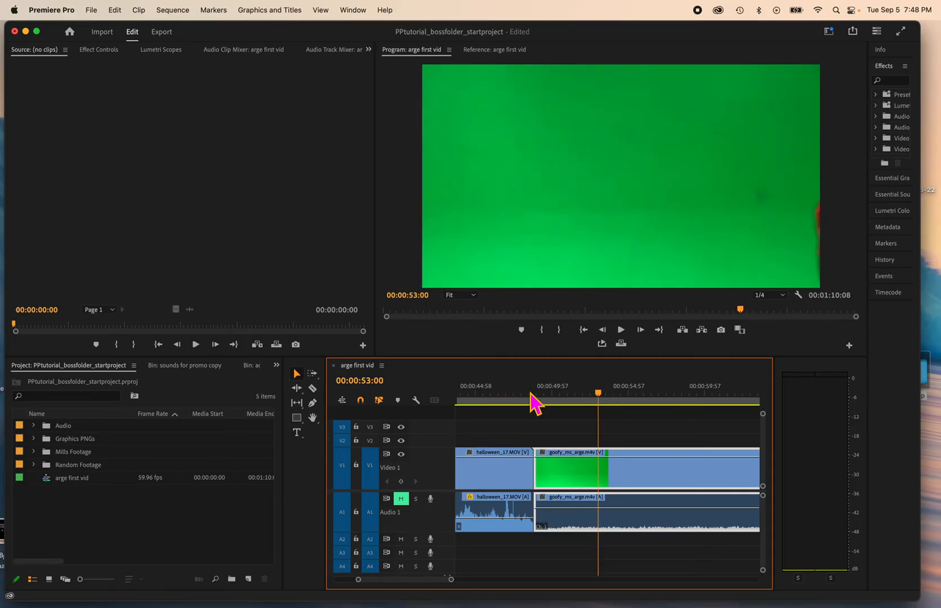
key("Left")
key("Left")
key("Left")
key("Right")
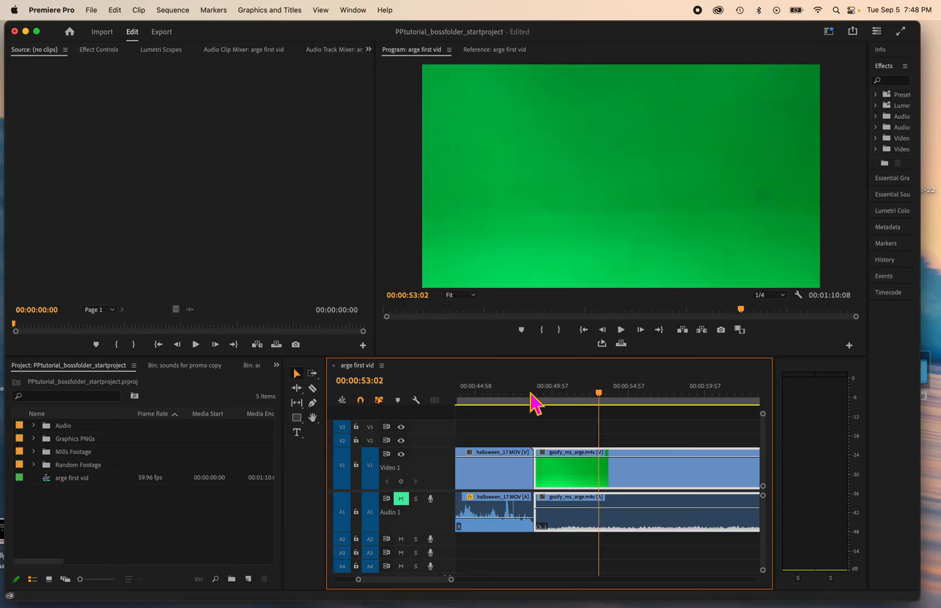
key("super+k")
Split the clip again at 00:00:58:35 and ripple-delete the section between the two cuts
left_click_drag(602, 394, 687, 394)
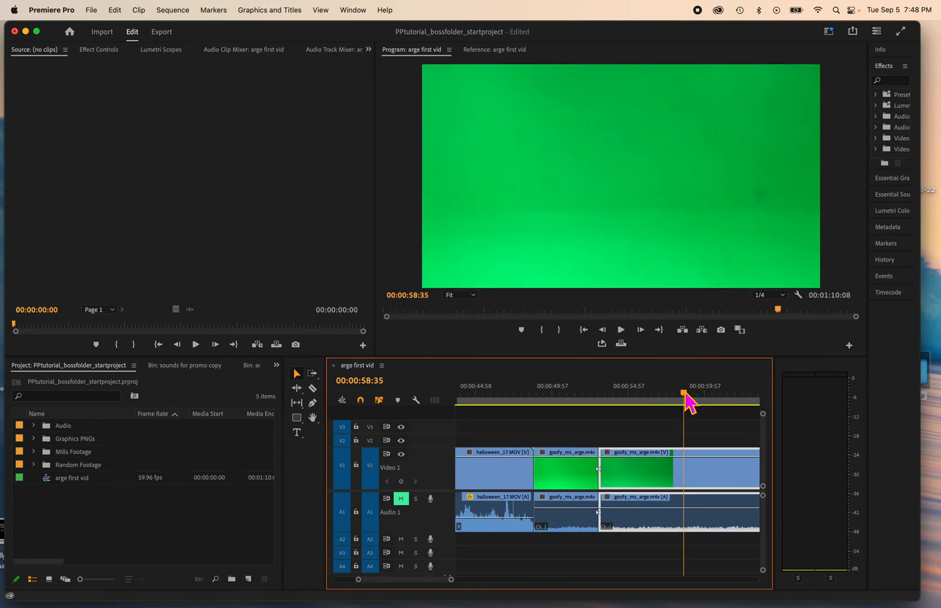
left_click(691, 477)
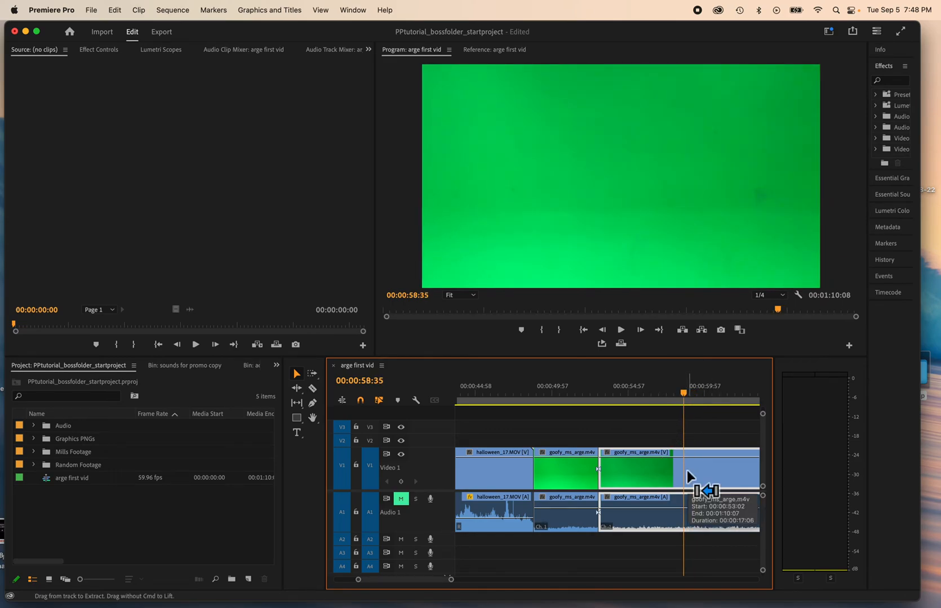
key("super+k")
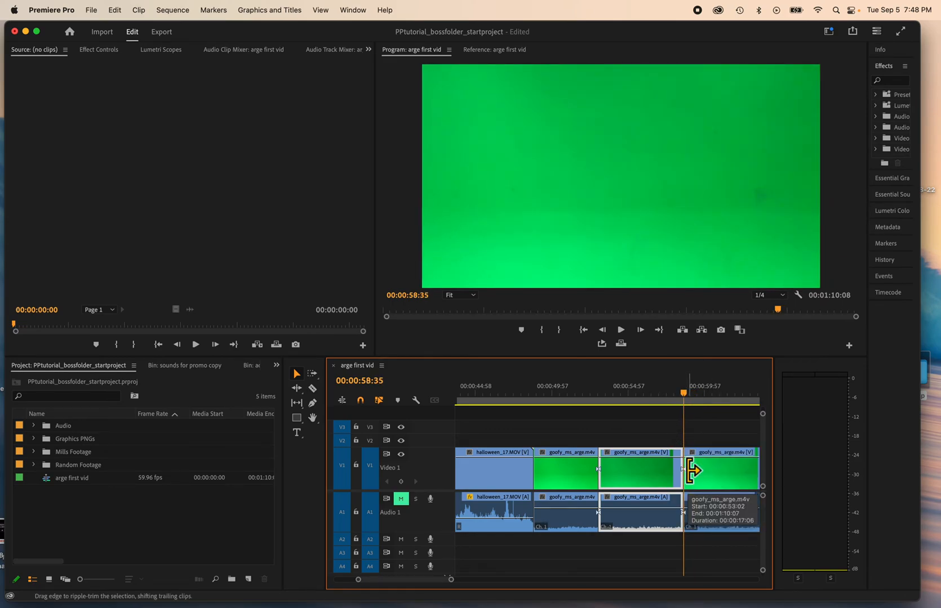
key("Delete")
left_click(636, 470)
key("Delete")
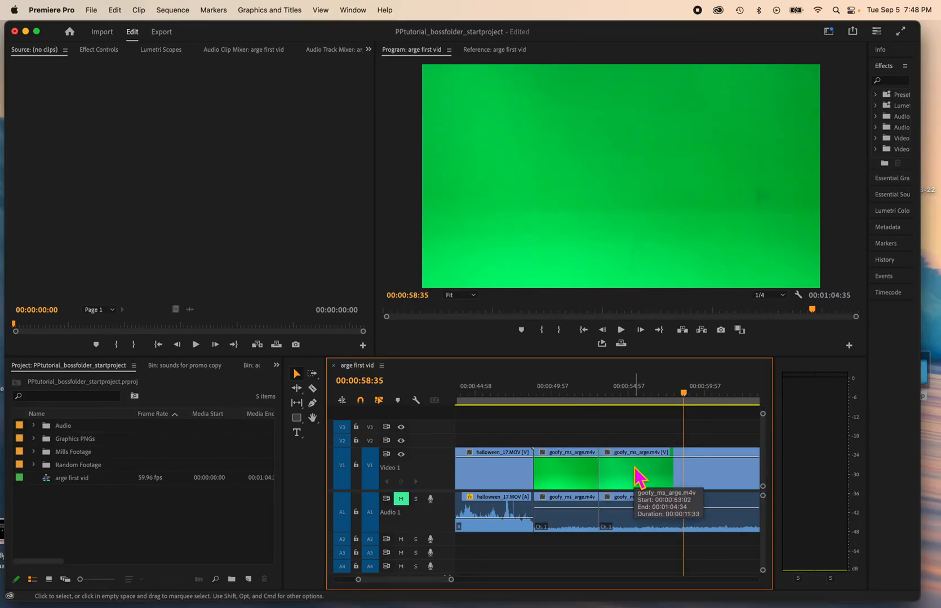
Split the remaining goofy_ms_arge clip at 00:00:55:57
left_click(604, 396)
left_click_drag(607, 395, 647, 395)
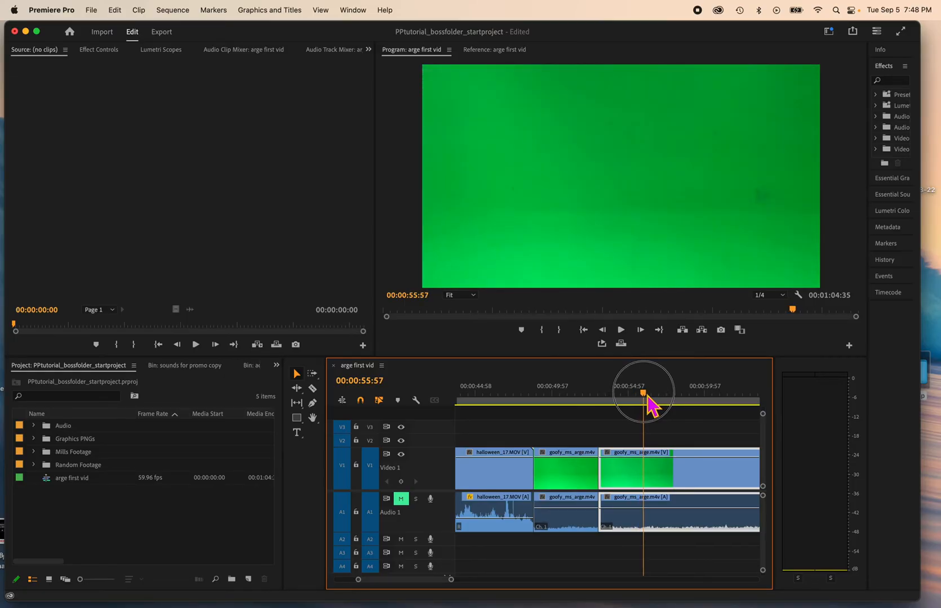
left_click(647, 484)
key("super+k")
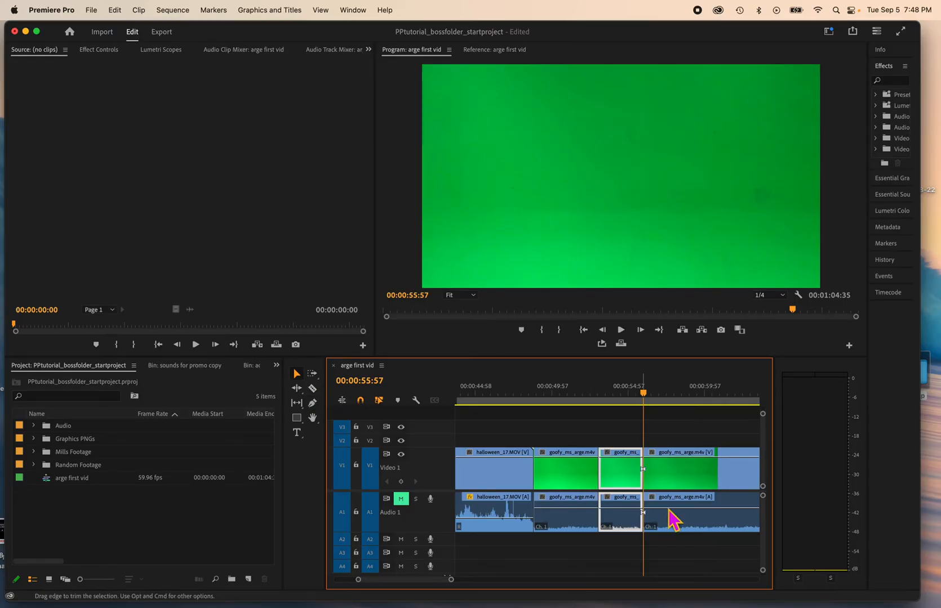
Play through the rest of the clip and split it at 00:00:58:56 and 00:01:02:58
left_click(657, 395)
left_click_drag(663, 398, 693, 398)
scroll(688, 500, "right", 2)
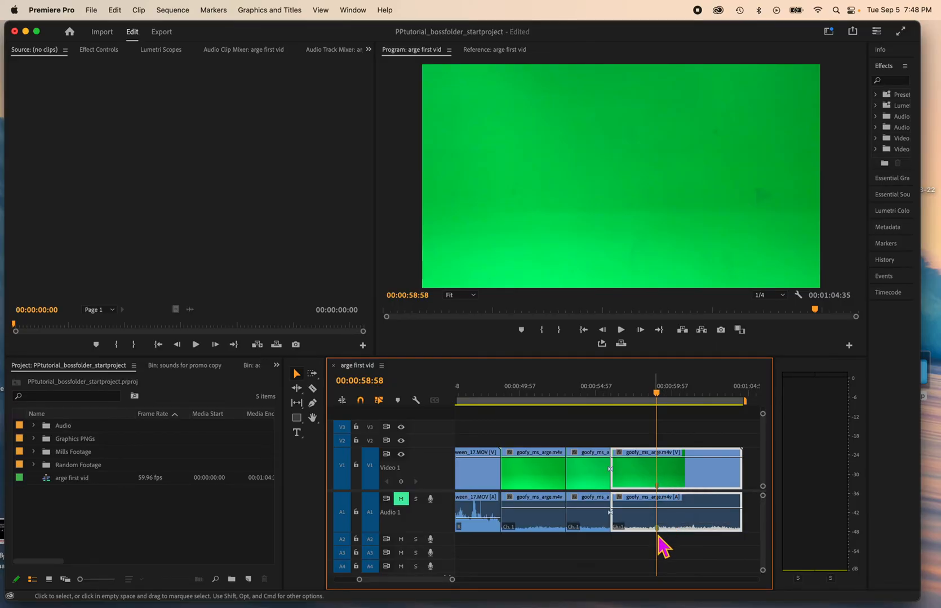
left_click(668, 394)
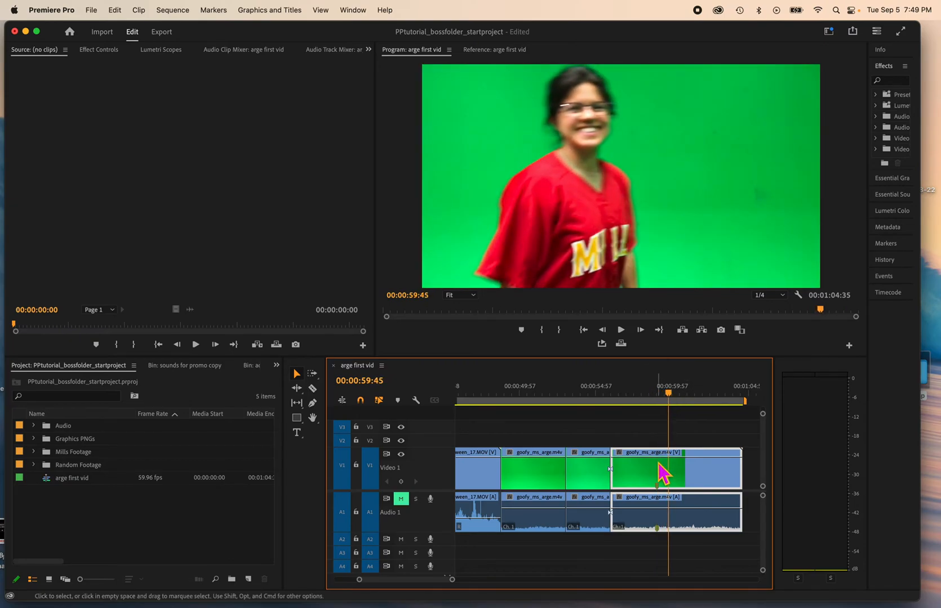
left_click_drag(672, 395, 647, 394)
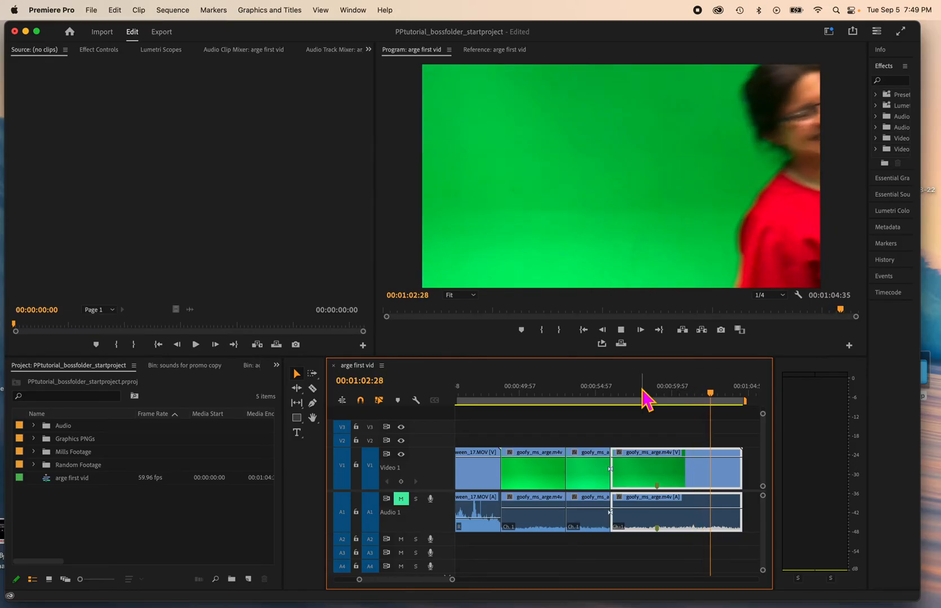
key("space")
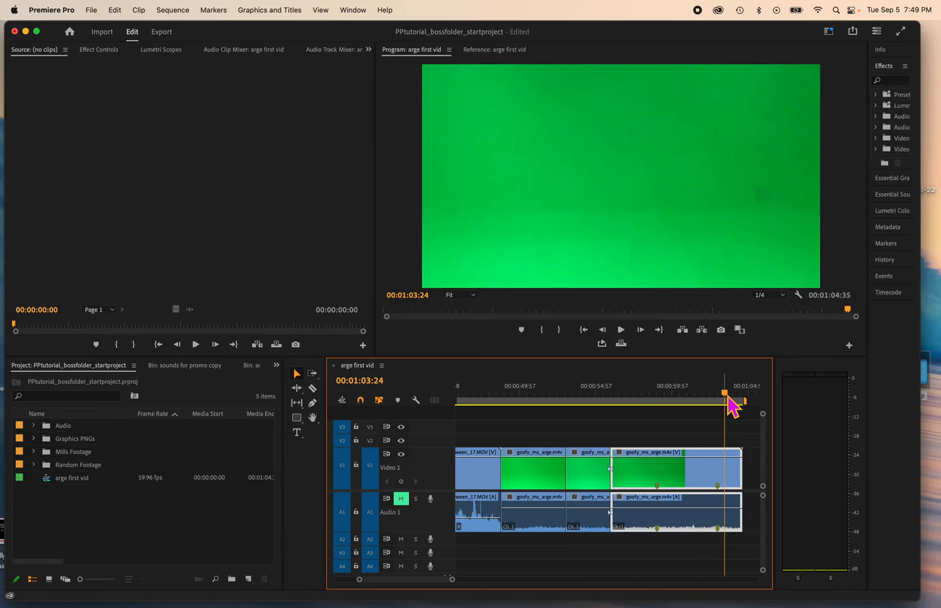
left_click_drag(727, 396, 658, 397)
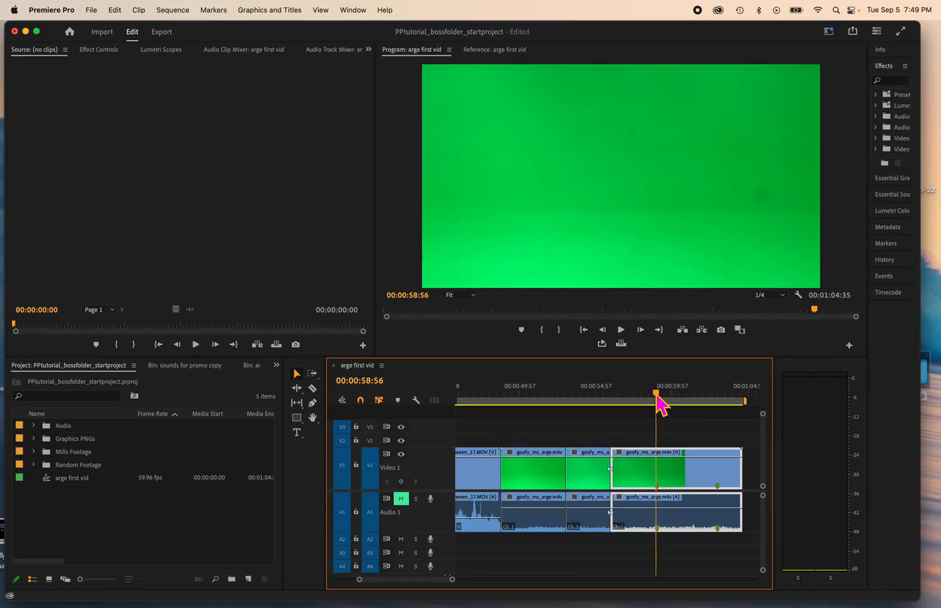
key("super+k")
left_click_drag(662, 394, 719, 401)
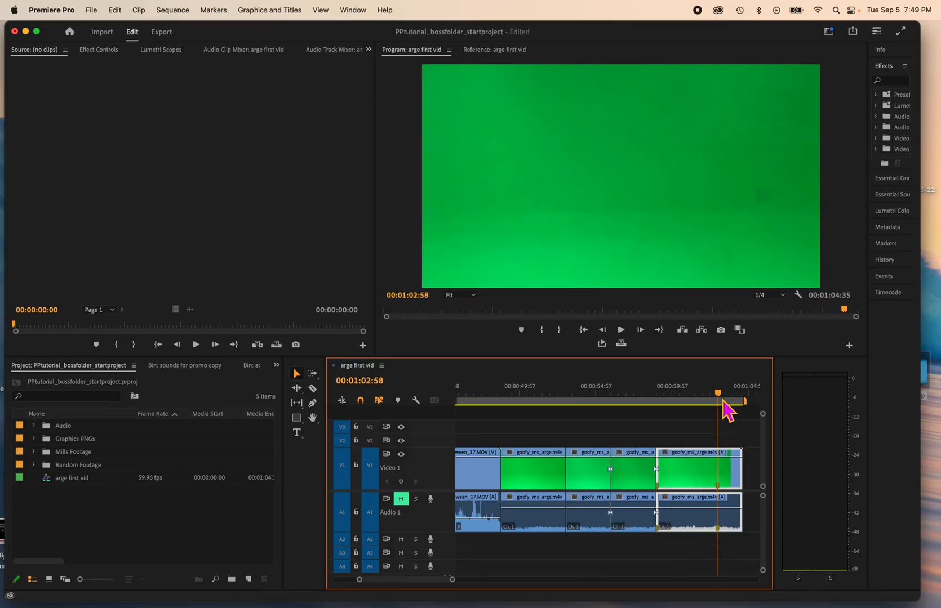
key("super+k")
Delete the segment between 00:00:55:57 and 00:00:58:56 plus the tail after 00:01:02:58, closing the gap
left_click(634, 478)
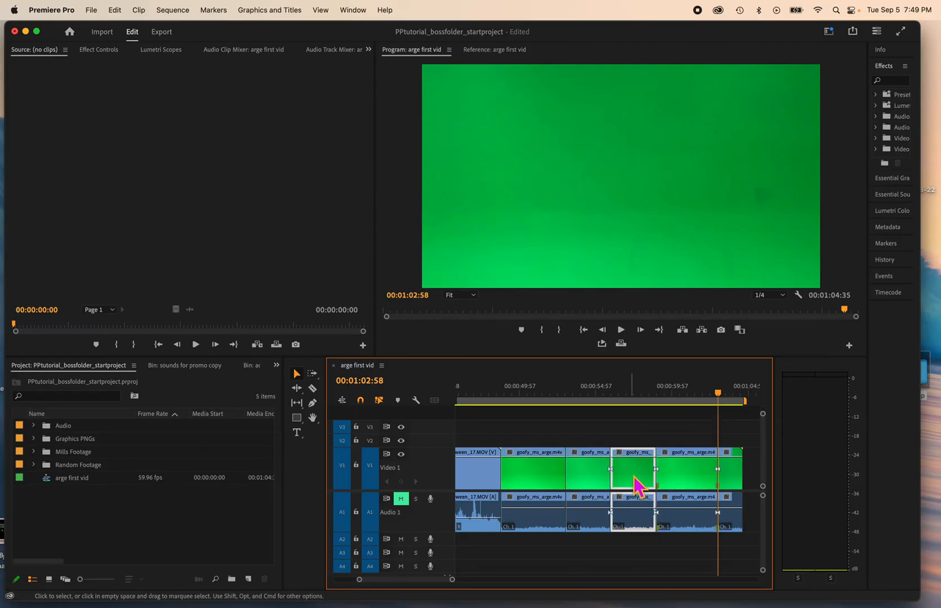
key("Delete")
left_click(648, 476)
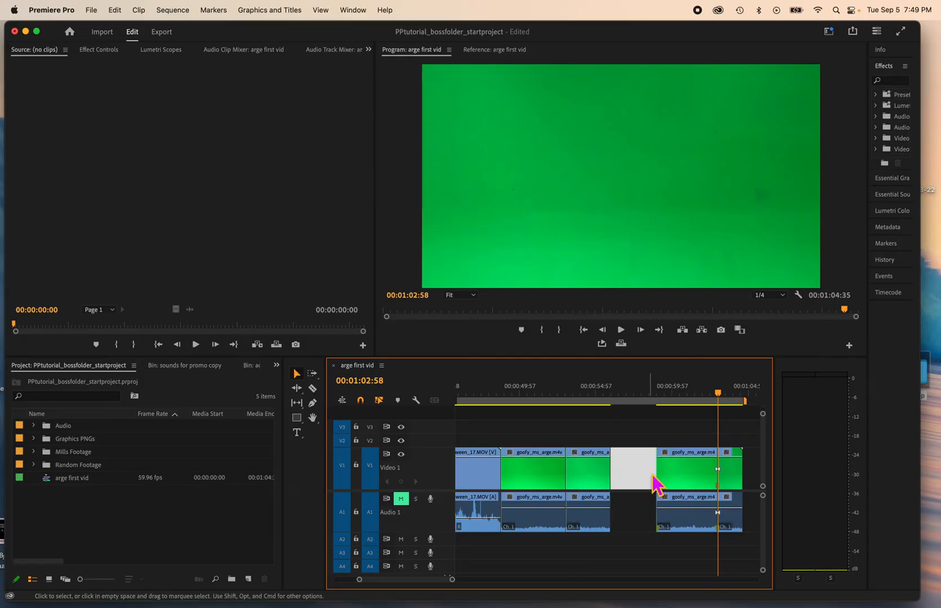
key("Delete")
key("Delete")
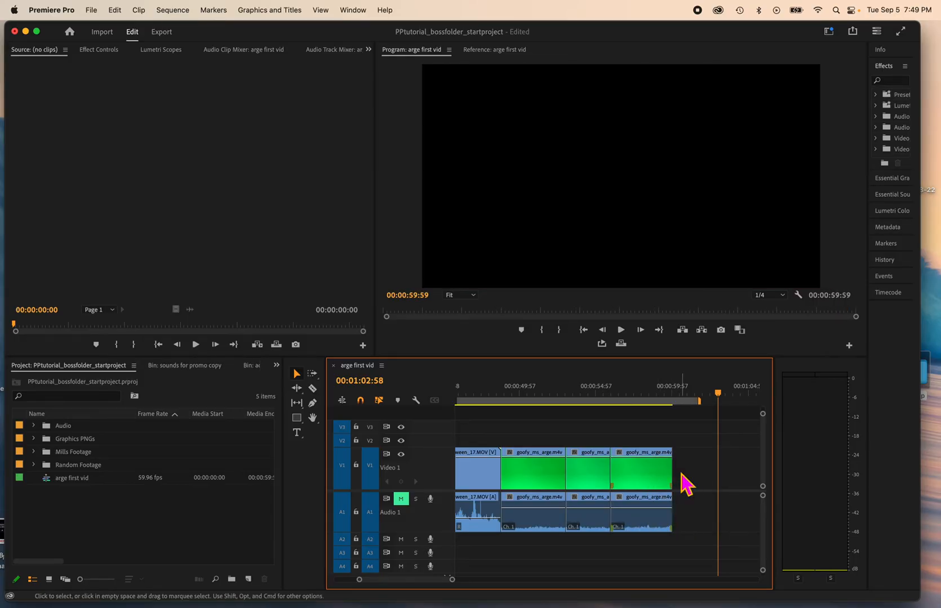
Play back the edited section of the sequence and save the project
left_click(630, 394)
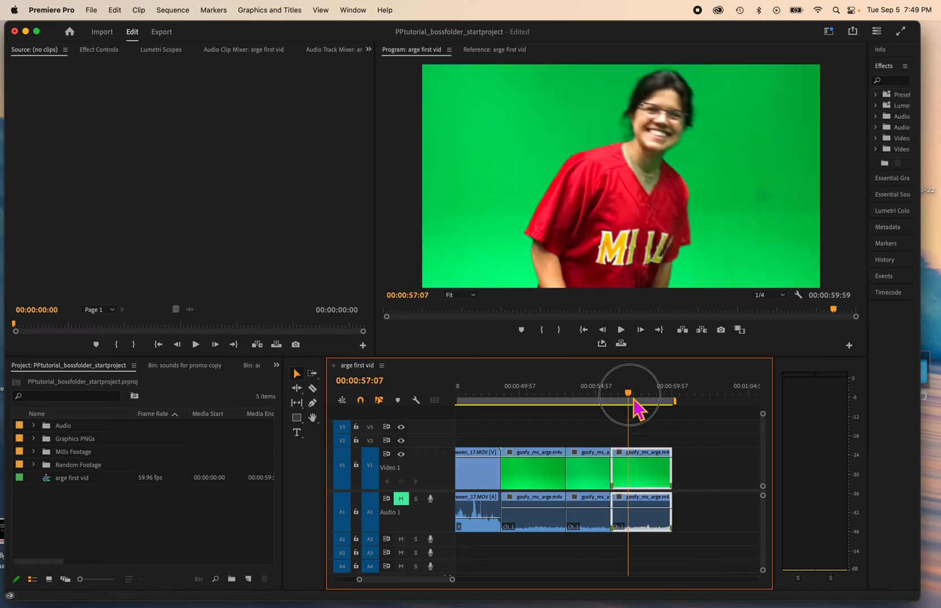
left_click_drag(632, 405, 529, 411)
key("space")
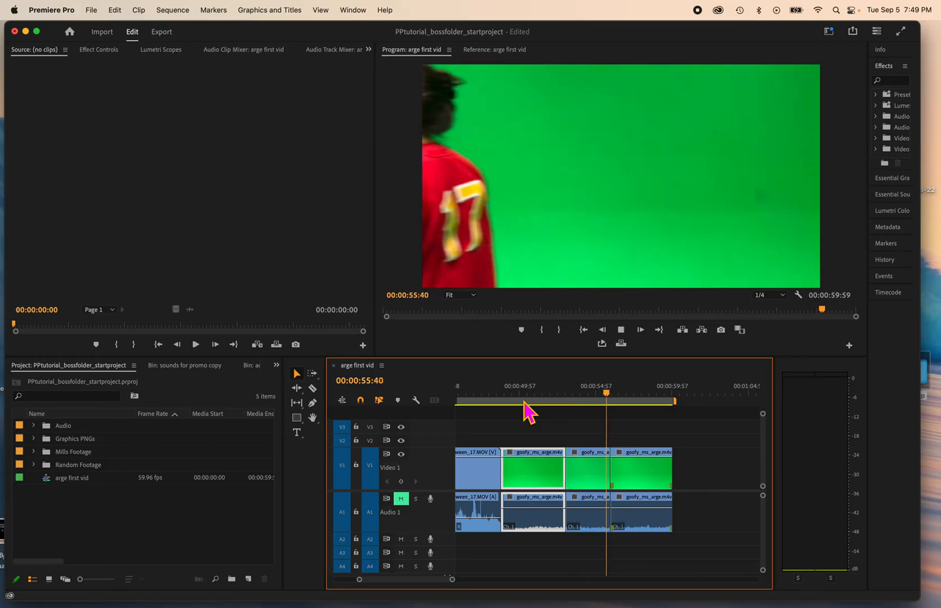
key("space")
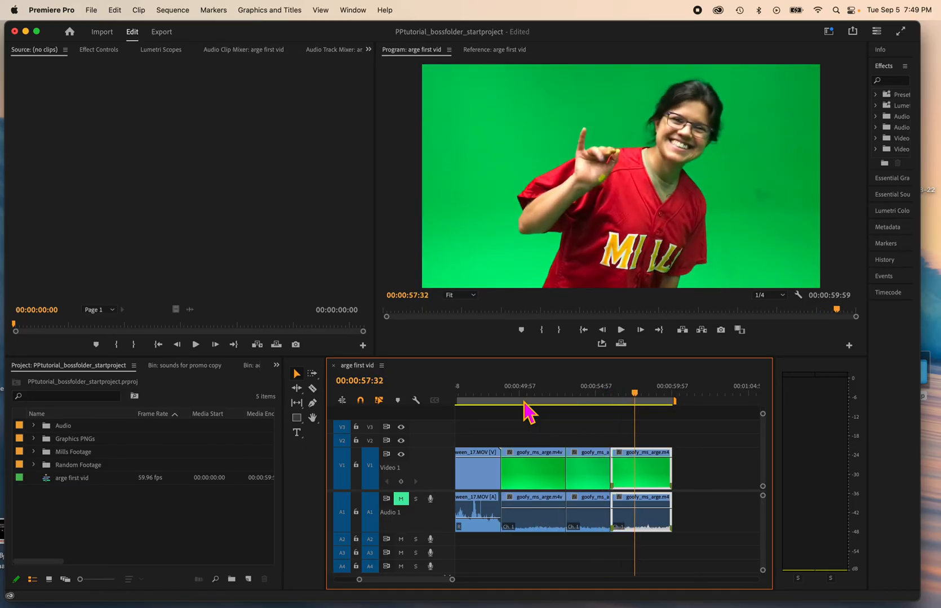
key("super+s")
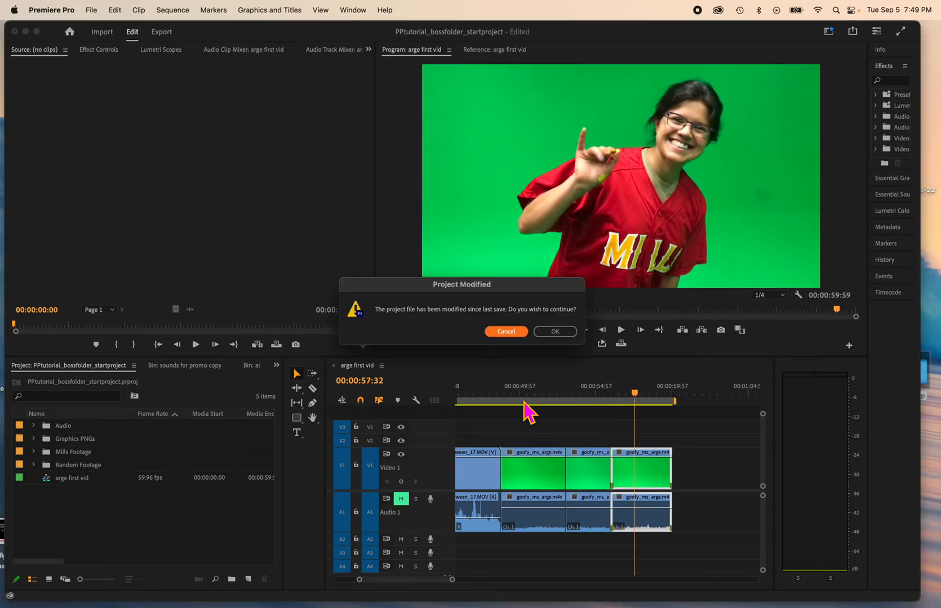
left_click(555, 333)
Set the first goofy_ms_arge segment's speed to 200% with Reverse Speed enabled
mouse_move(534, 397)
left_mouse_down()
mouse_move(562, 397)
mouse_move(536, 398)
left_mouse_up()
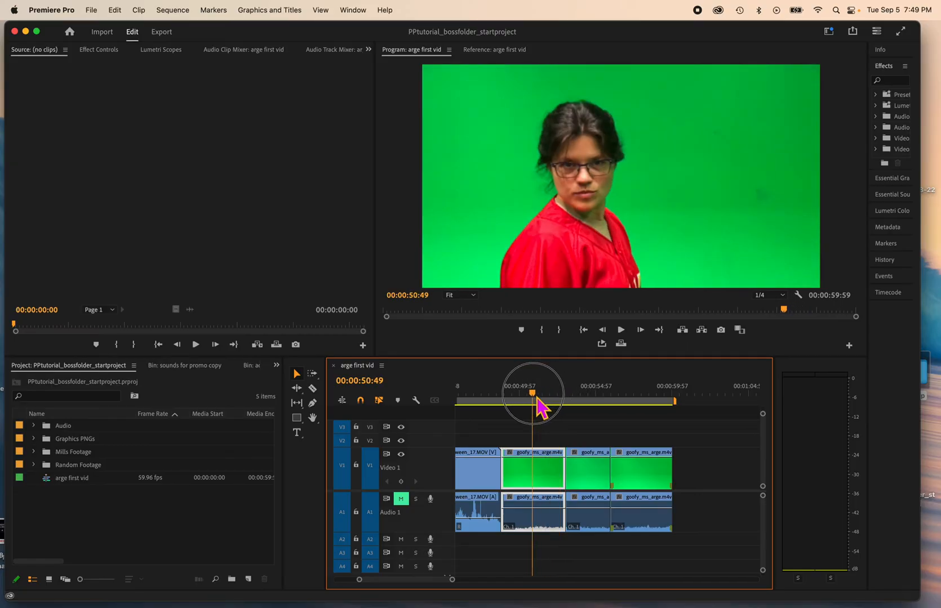
right_click(534, 476)
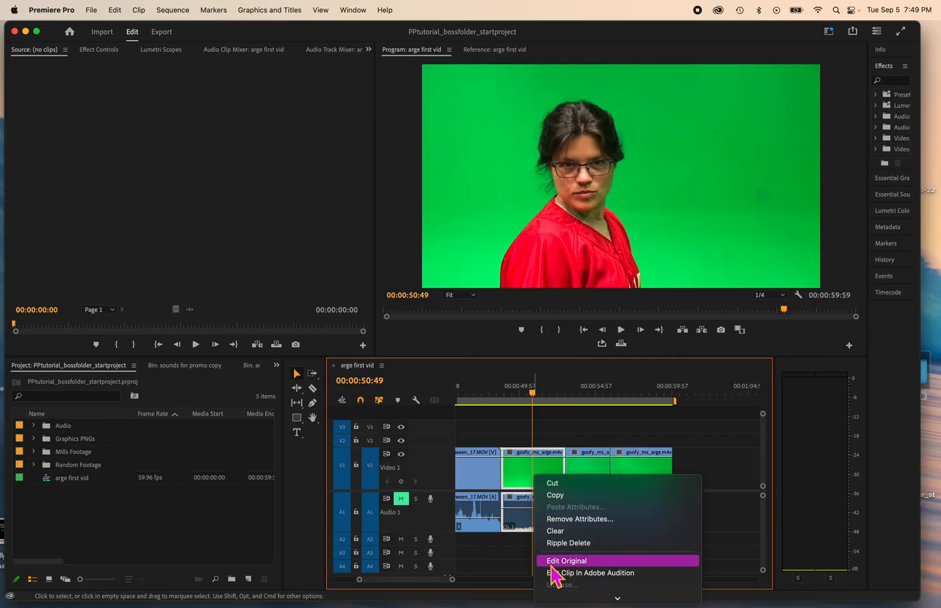
mouse_move(588, 597)
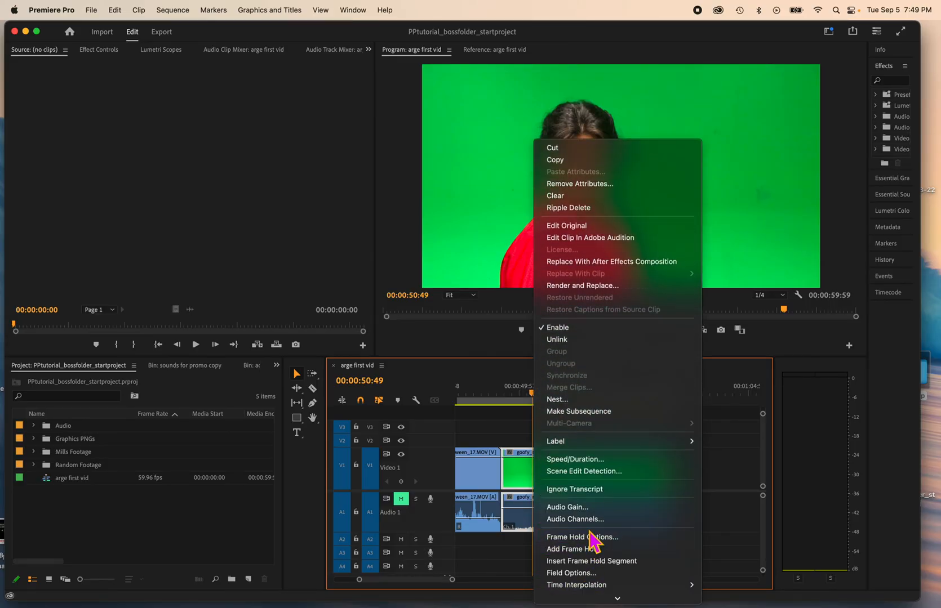
left_click(586, 460)
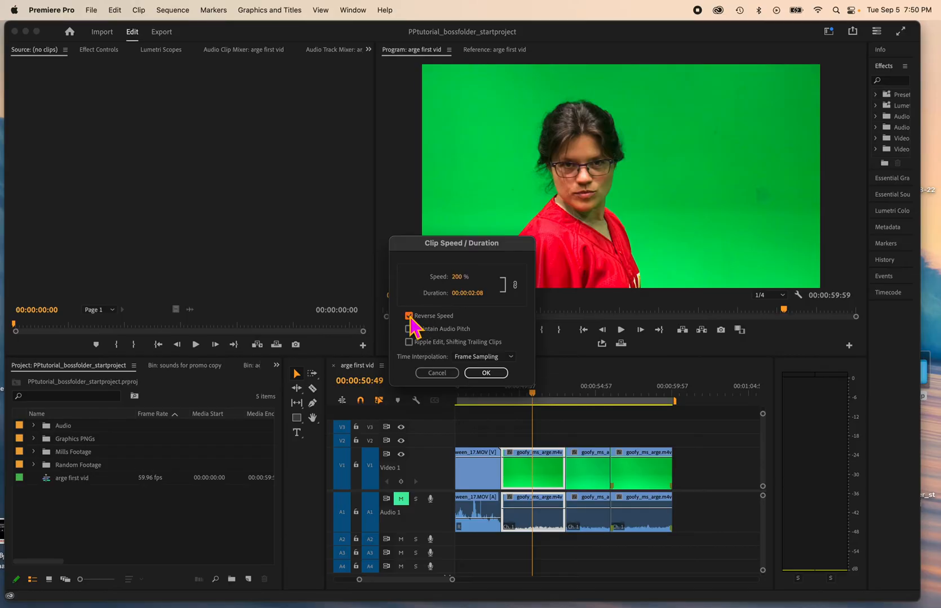
left_click(486, 373)
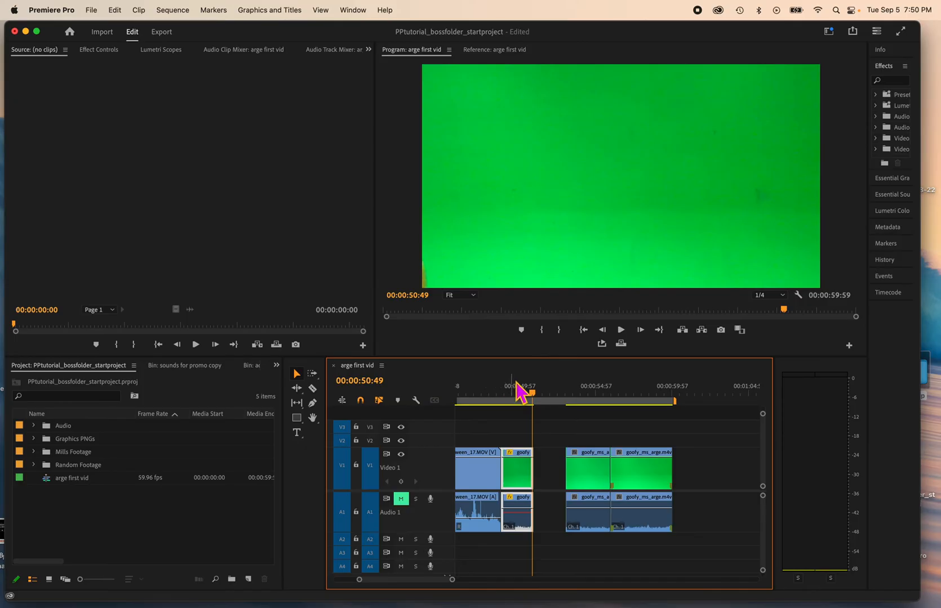
Scrub back over the first goofy_ms_arge segment and play it to review the reversed speed-up
left_click_drag(535, 393, 507, 393)
key("space")
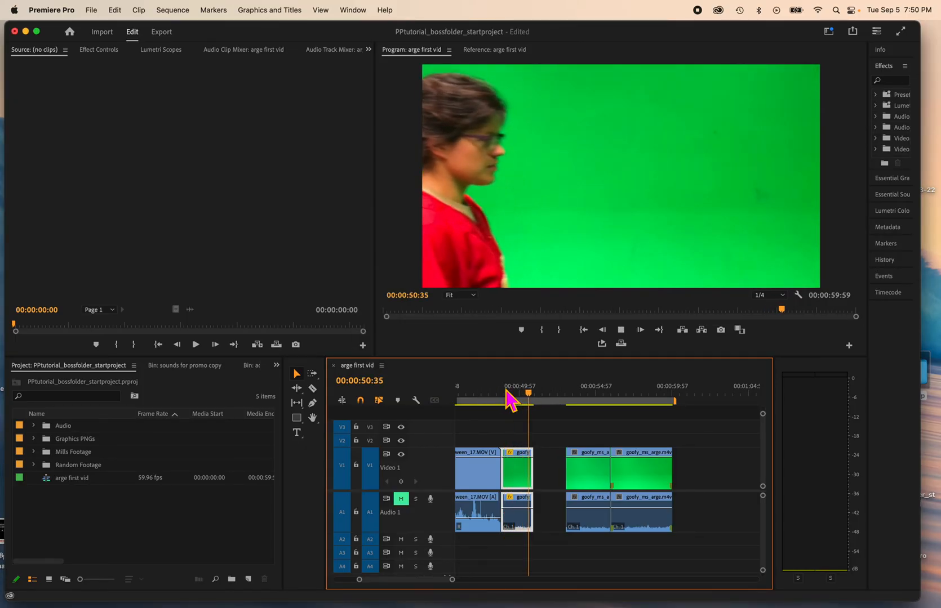
key("space")
Move the last two goofy_ms_arge segments later in the sequence to widen the gap after the first segment
left_click(553, 464)
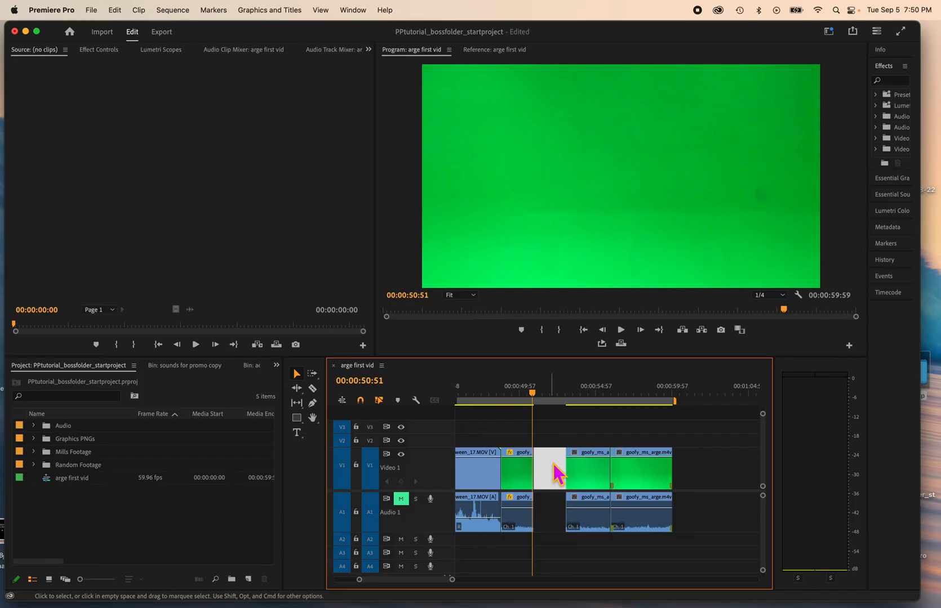
left_click_drag(566, 428, 667, 485)
left_click(544, 483)
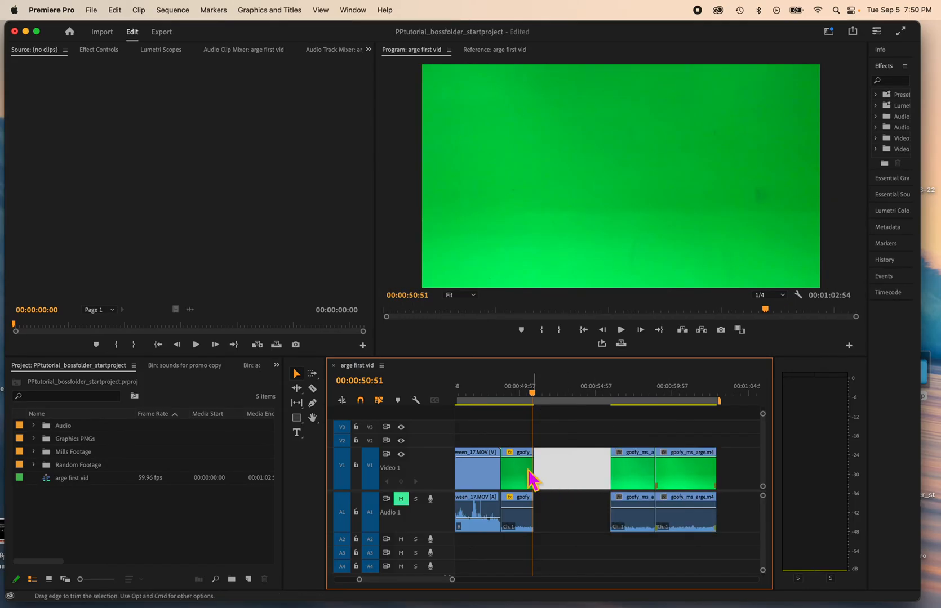
Load the first goofy_ms_arge segment into the source monitor and overwrite a copy of it into the gap
left_click(518, 465)
double_click(518, 472)
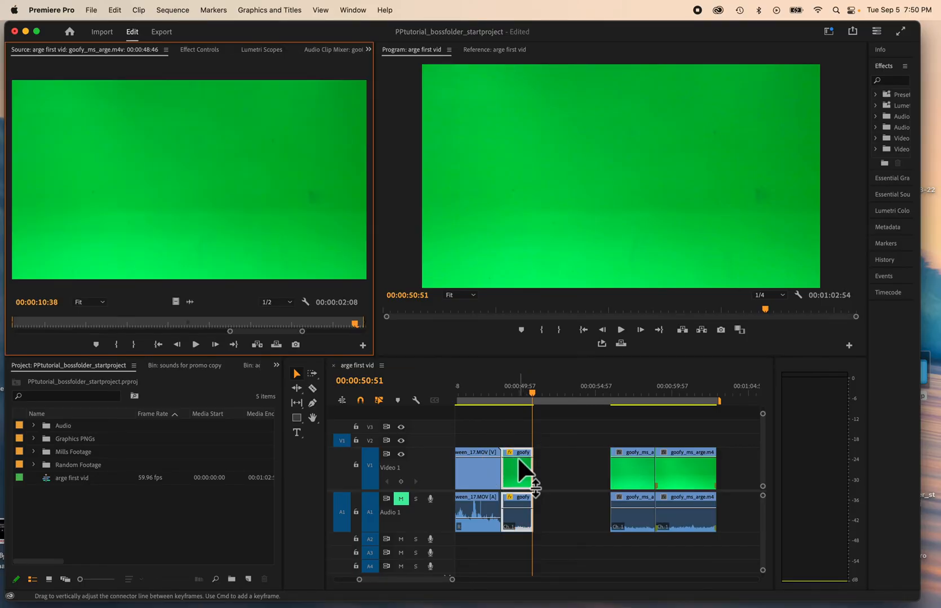
left_click(523, 479)
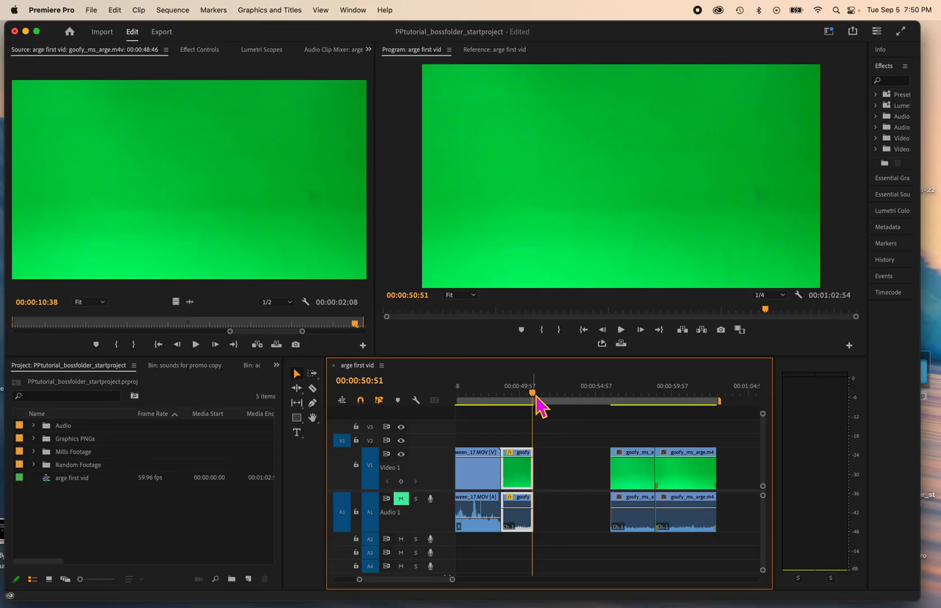
key("period")
left_click_drag(554, 460, 556, 463)
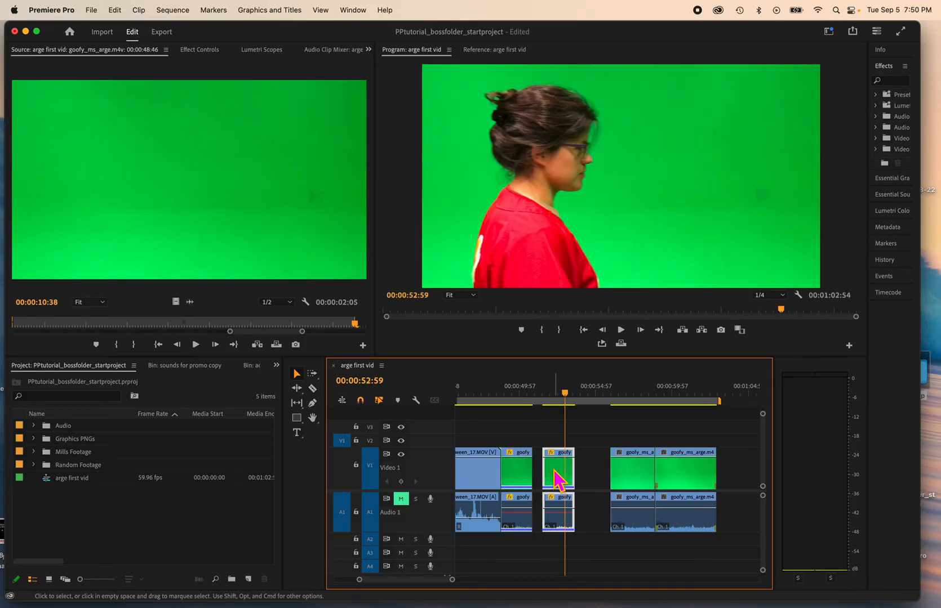
Set the copied segment's speed to 100% with Reverse Speed turned off
mouse_move(558, 397)
left_mouse_down()
mouse_move(525, 399)
mouse_move(558, 398)
left_mouse_up()
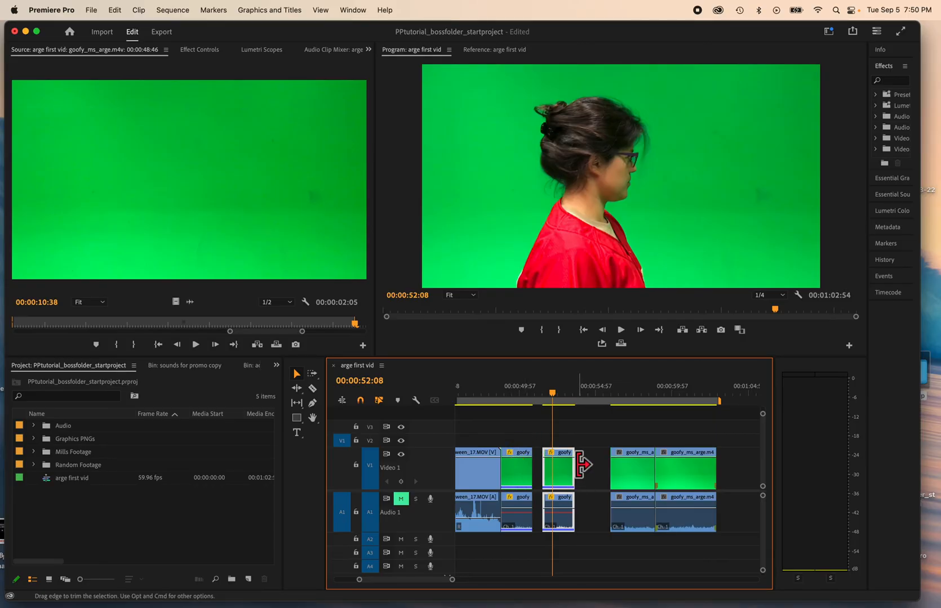
left_click_drag(556, 396, 558, 423)
left_click(557, 459)
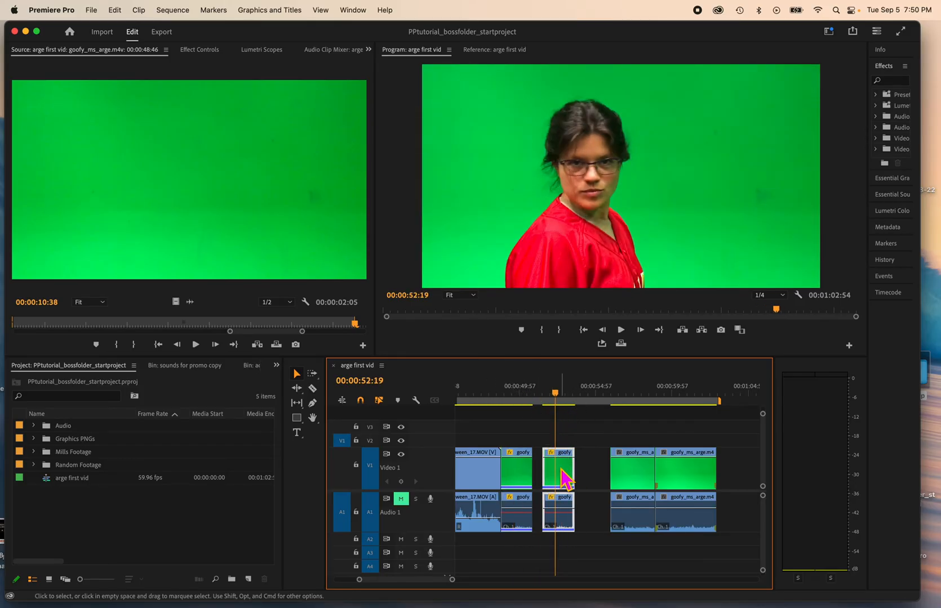
right_click(560, 469)
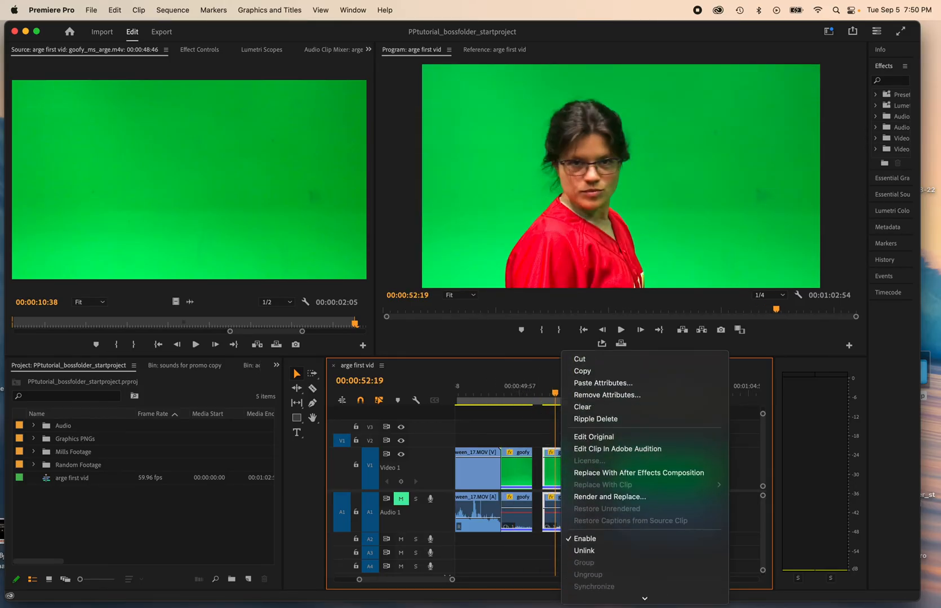
scroll(619, 535, "down", 5)
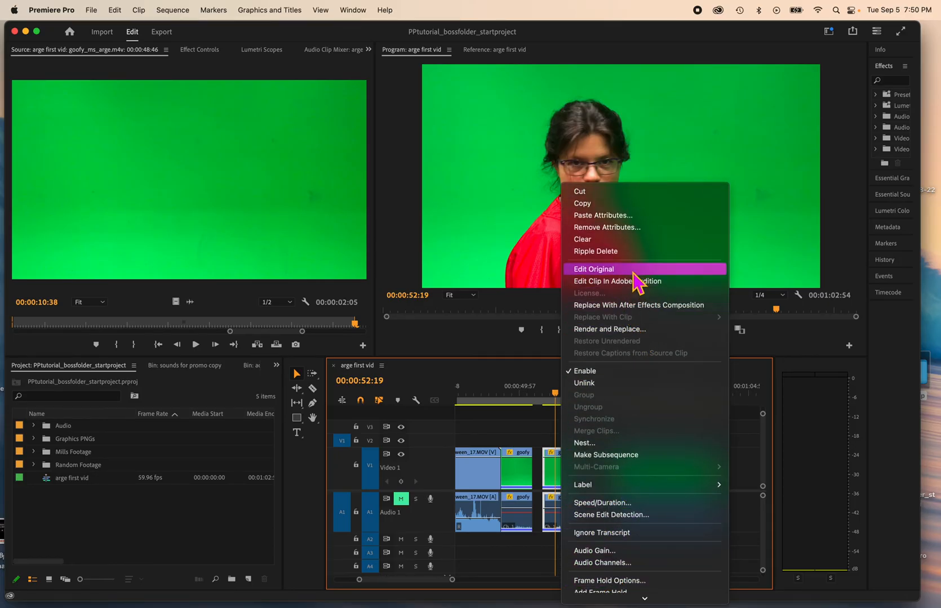
left_click(616, 503)
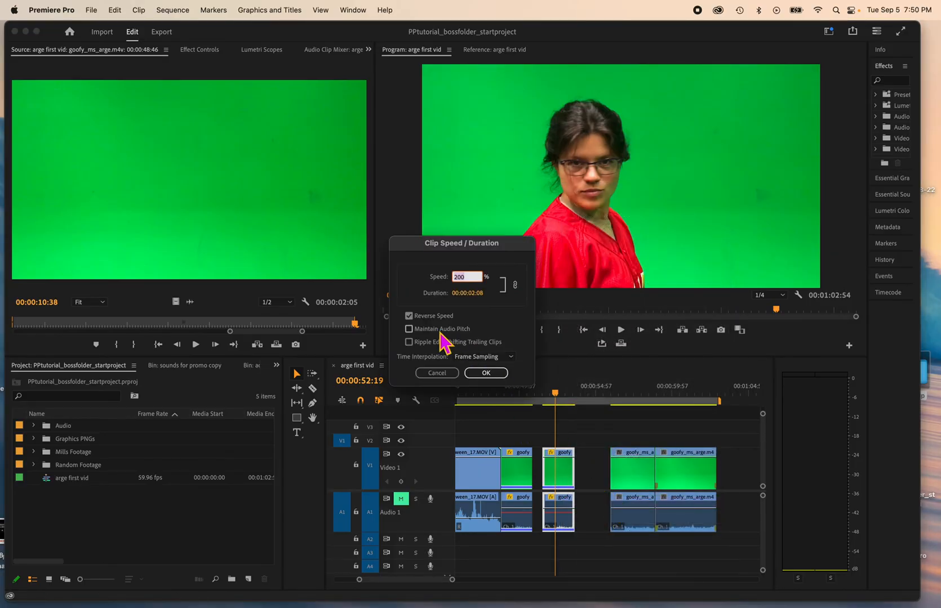
left_click(478, 280)
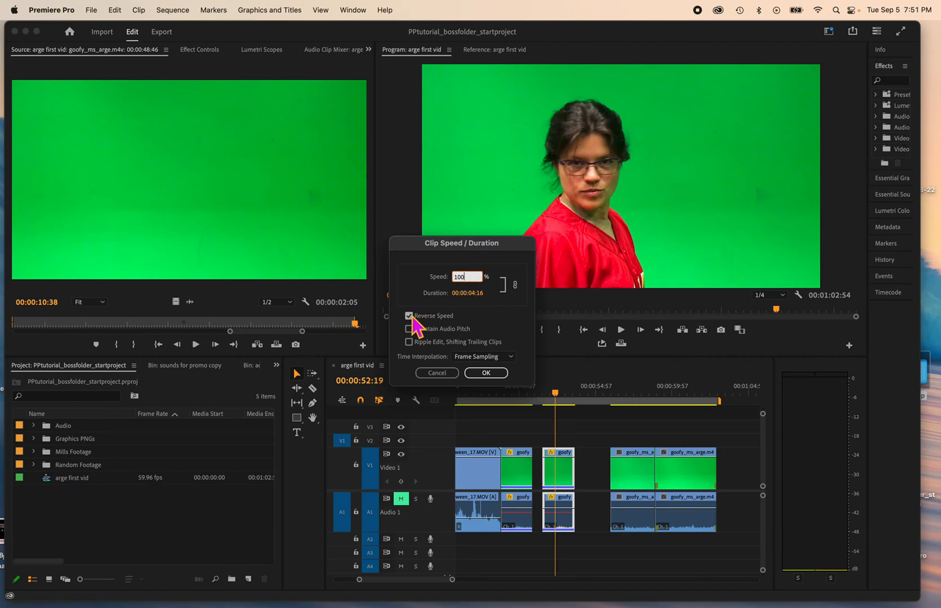
double_click(473, 279)
left_click(409, 316)
left_click(490, 374)
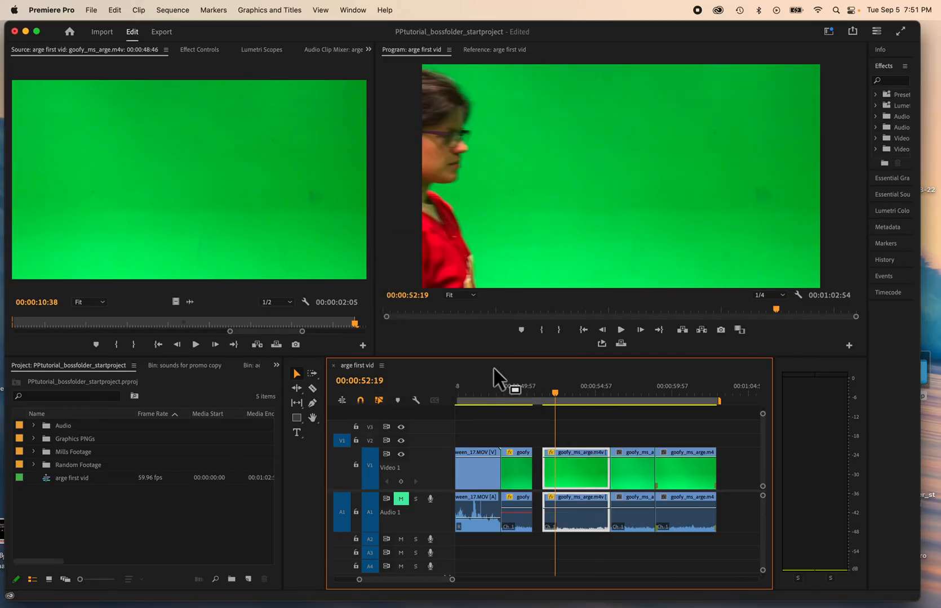
Play back the new segment in the sequence and save the project
key("space")
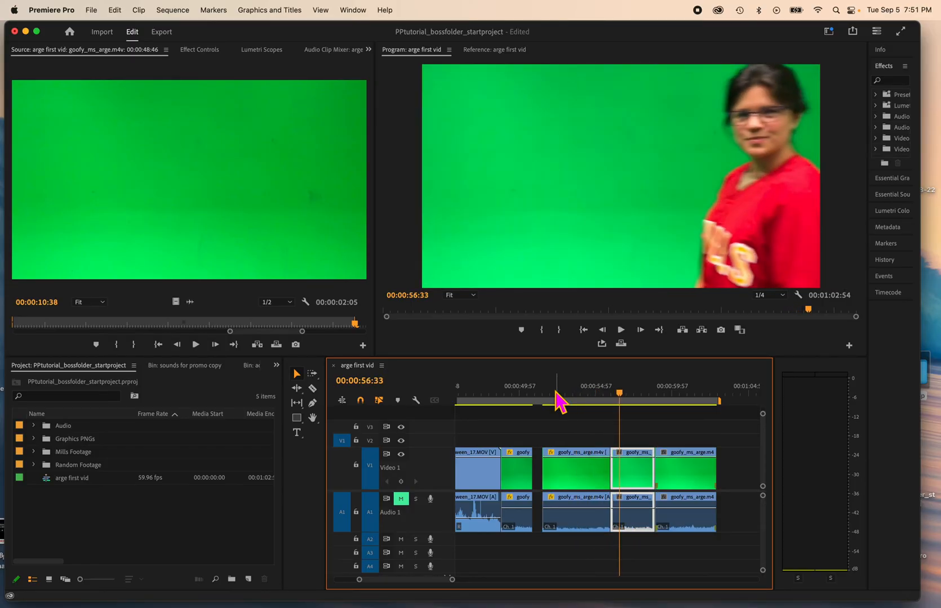
key("space")
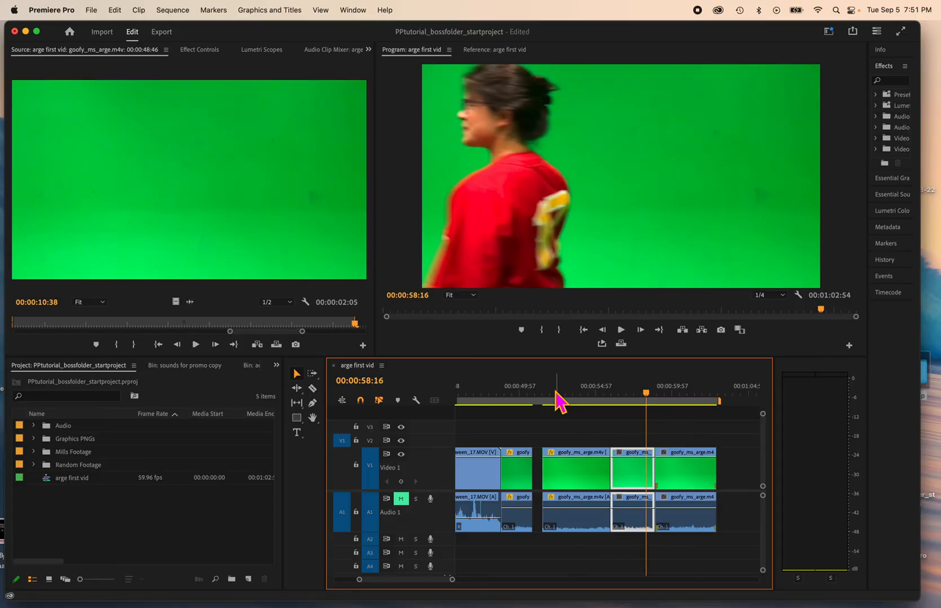
key("super+s")
Add a two-line title reading "GREEN SCREEN CLIP" over the program monitor with the Type tool
scroll(504, 447, "up", 3)
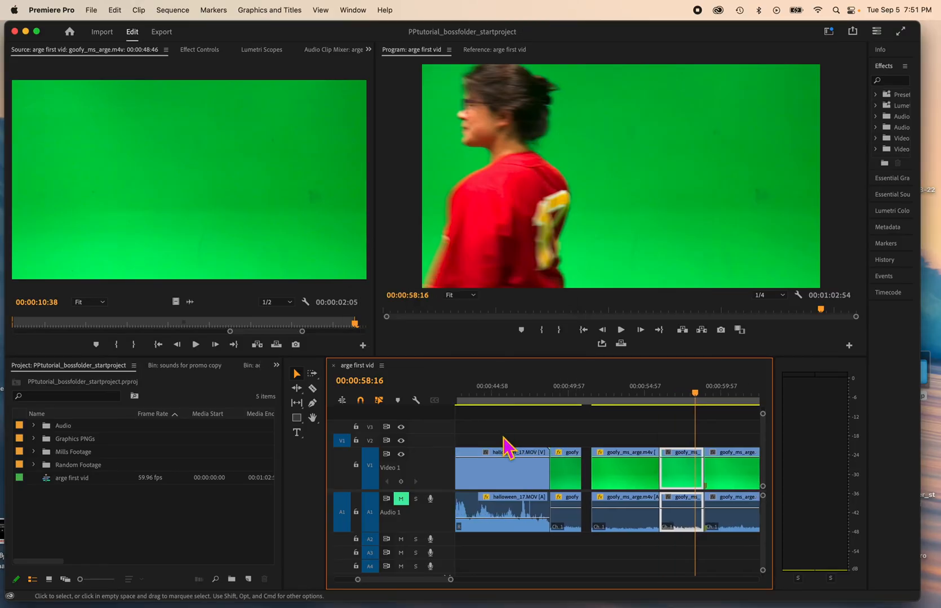
scroll(505, 447, "down", 1)
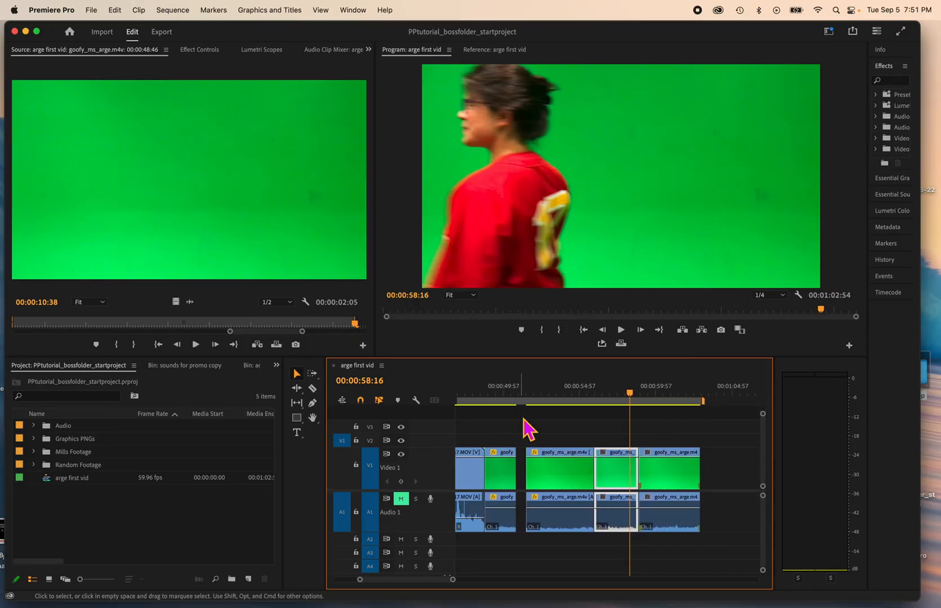
scroll(524, 428, "down", 2)
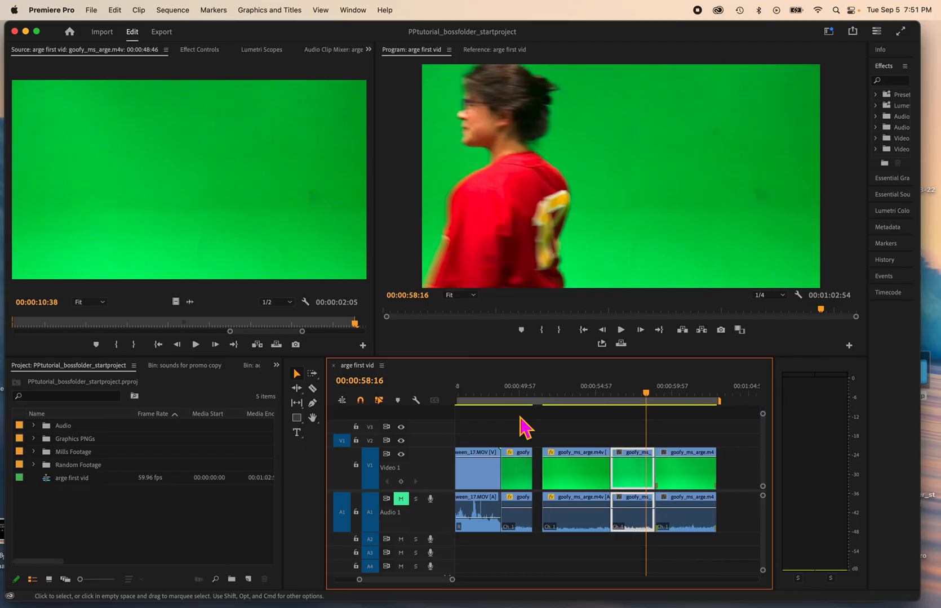
left_click(300, 437)
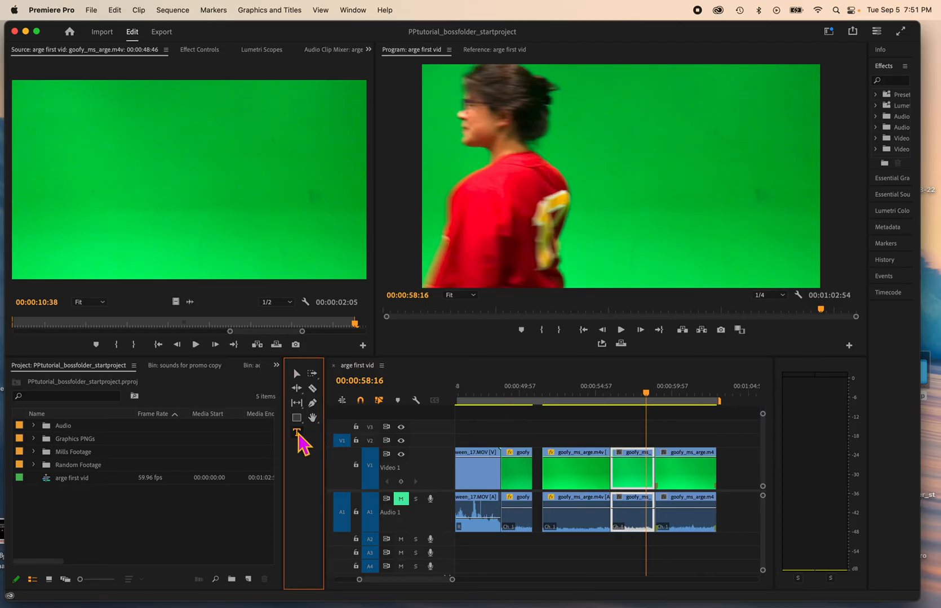
left_click(586, 148)
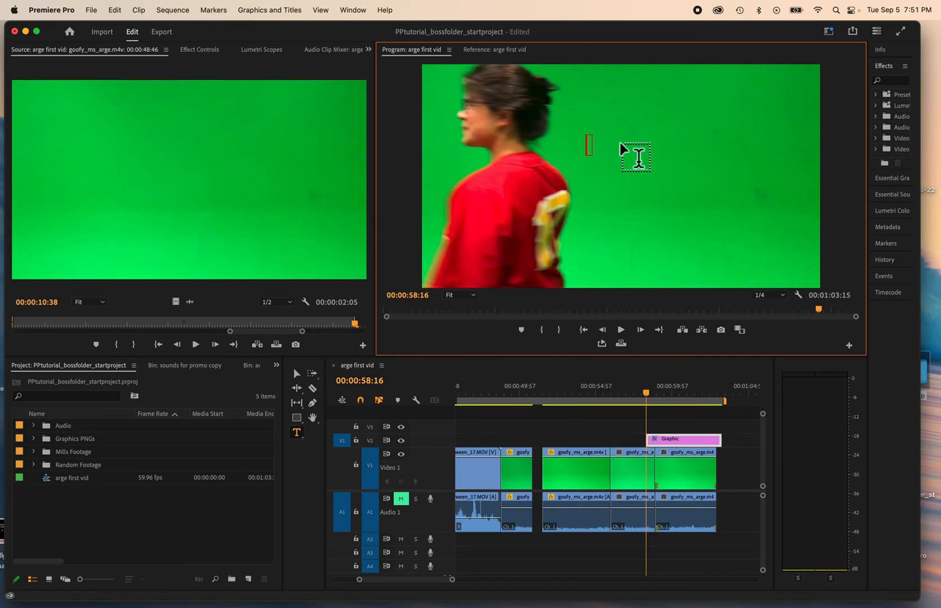
type("OO")
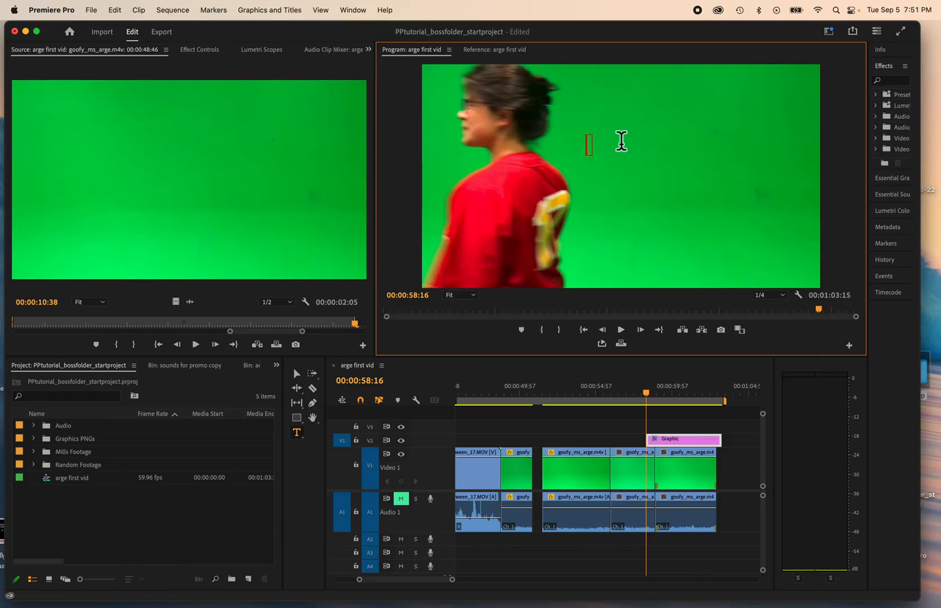
type("EEN SCREEN")
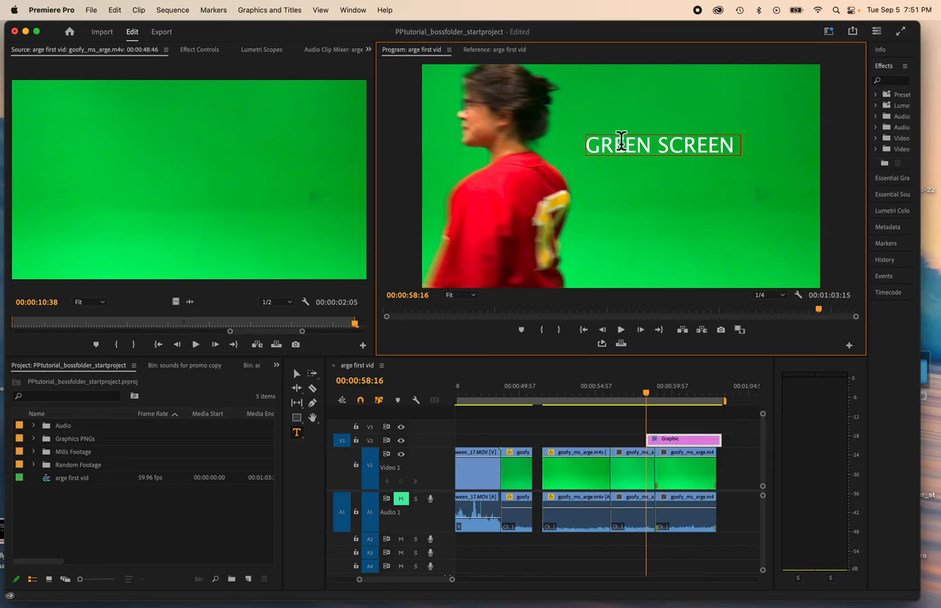
key("Return")
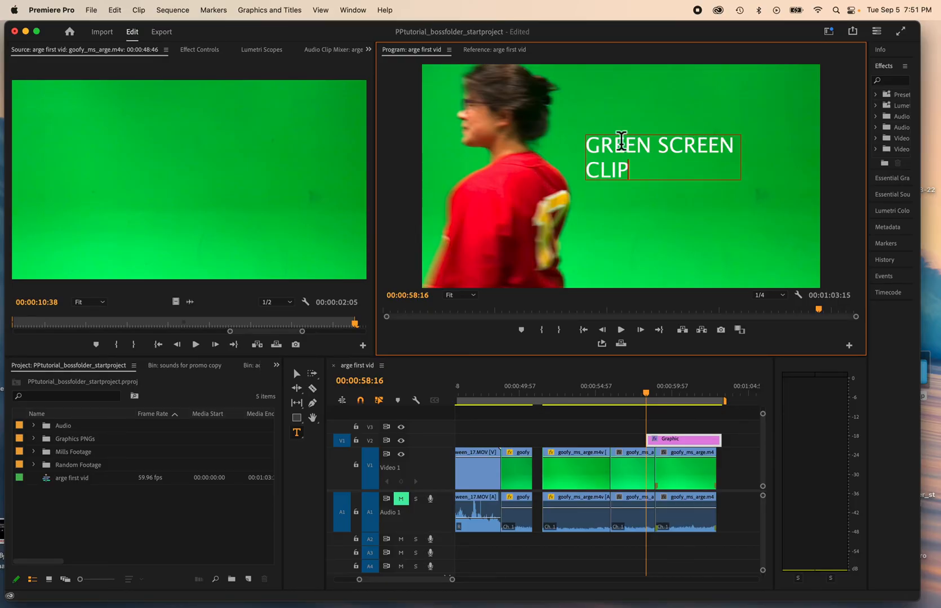
Shift the title graphic earlier in the timeline and move the text toward the frame's lower left
left_click_drag(668, 440, 629, 442)
left_click(629, 388)
mouse_move(627, 31)
left_mouse_down()
mouse_move(606, 28)
mouse_move(634, 11)
left_mouse_up()
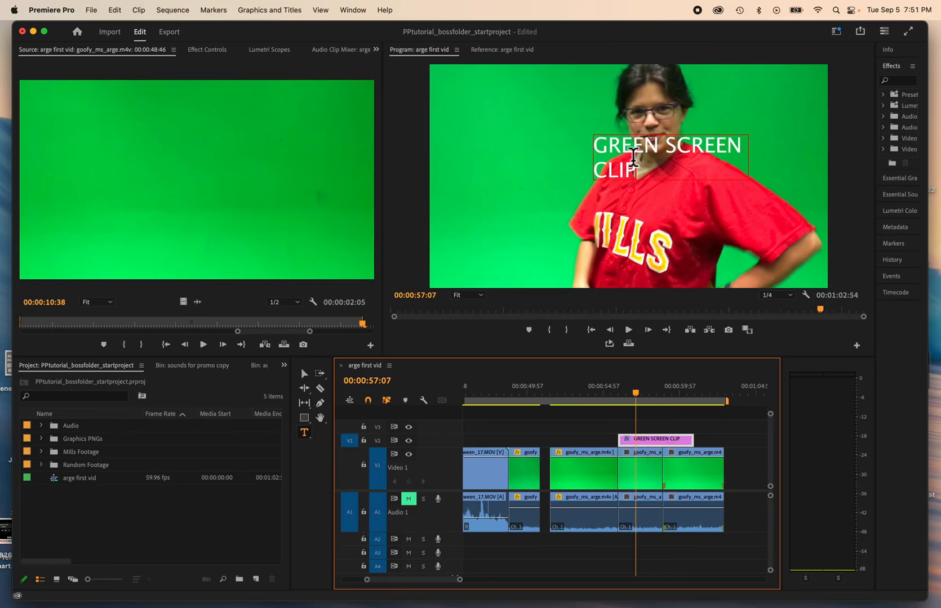
left_click(304, 375)
left_click_drag(682, 150, 543, 232)
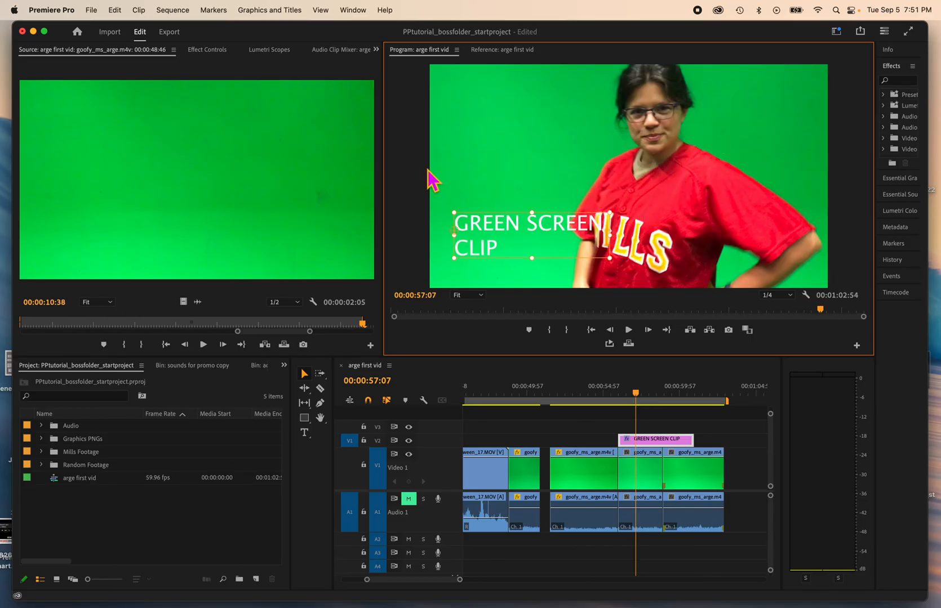
Open Essential Graphics for the title graphic and change its font to Marker Felt
left_click(353, 11)
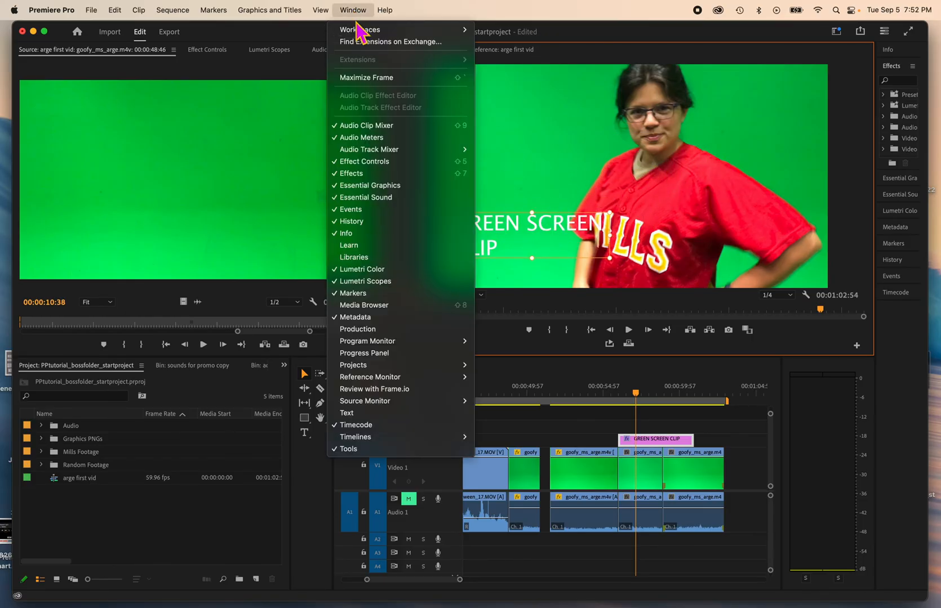
mouse_move(359, 31)
left_click(597, 66)
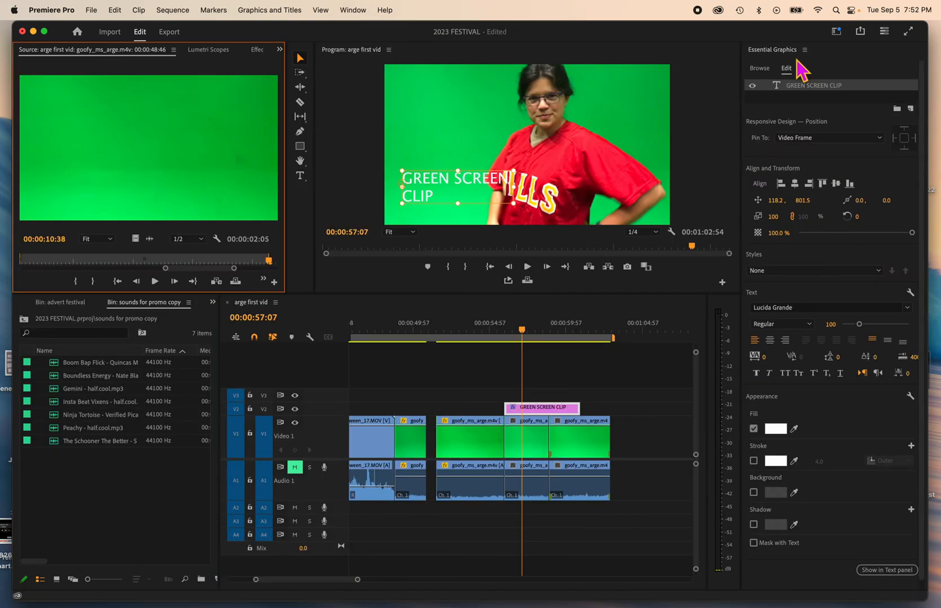
left_click(768, 74)
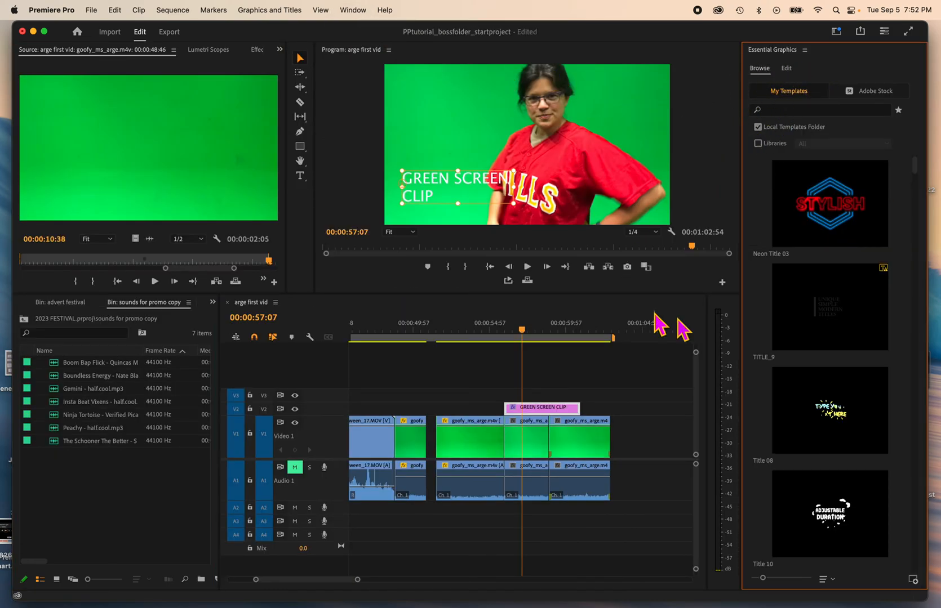
left_click(541, 408)
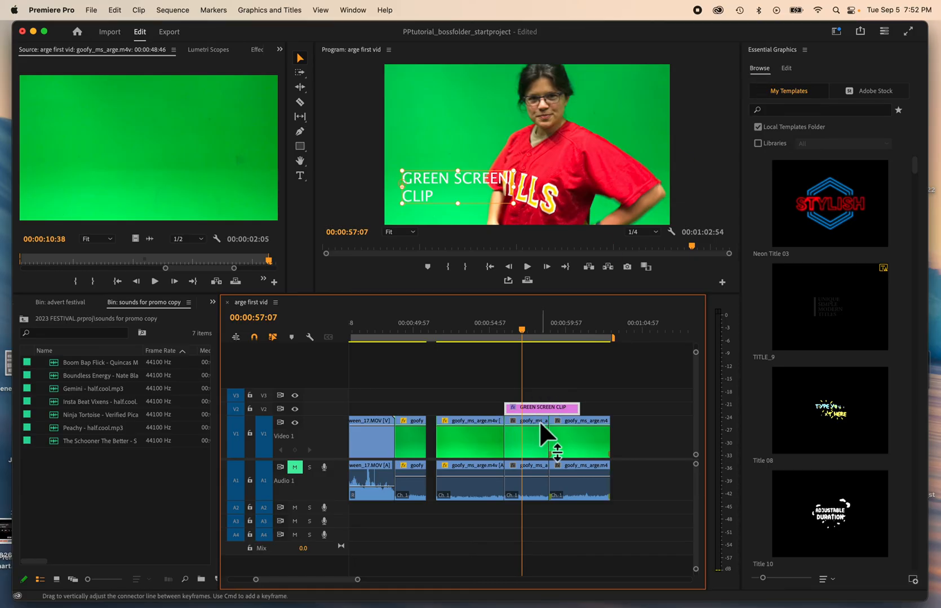
left_click(786, 69)
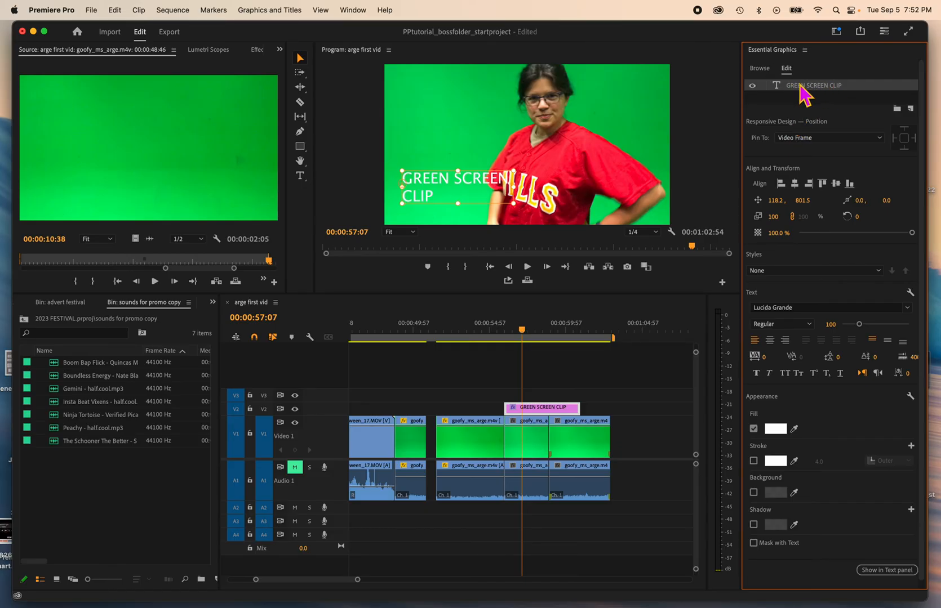
left_click(753, 86)
left_click(752, 86)
left_click(752, 86)
left_click(753, 85)
left_click(907, 309)
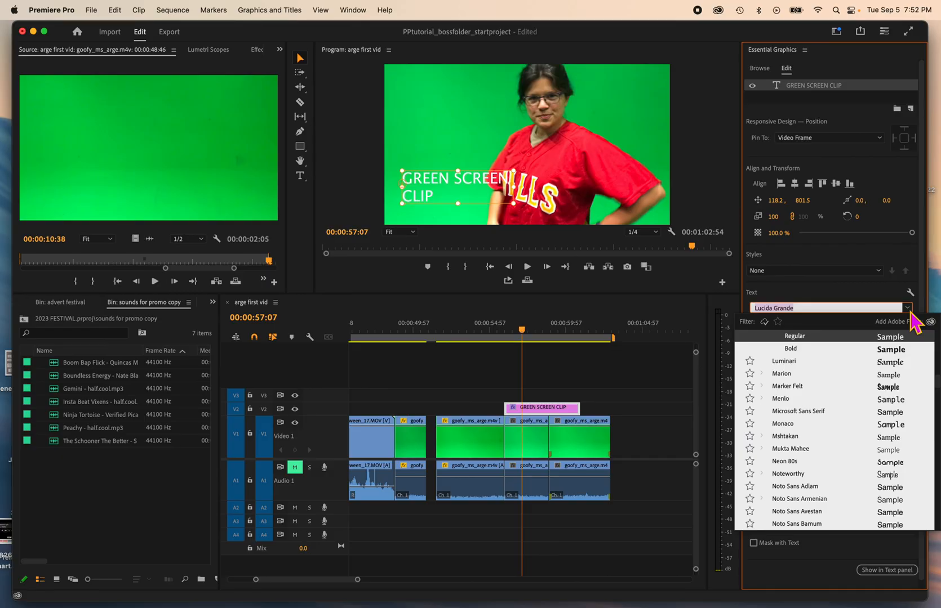
left_click(895, 387)
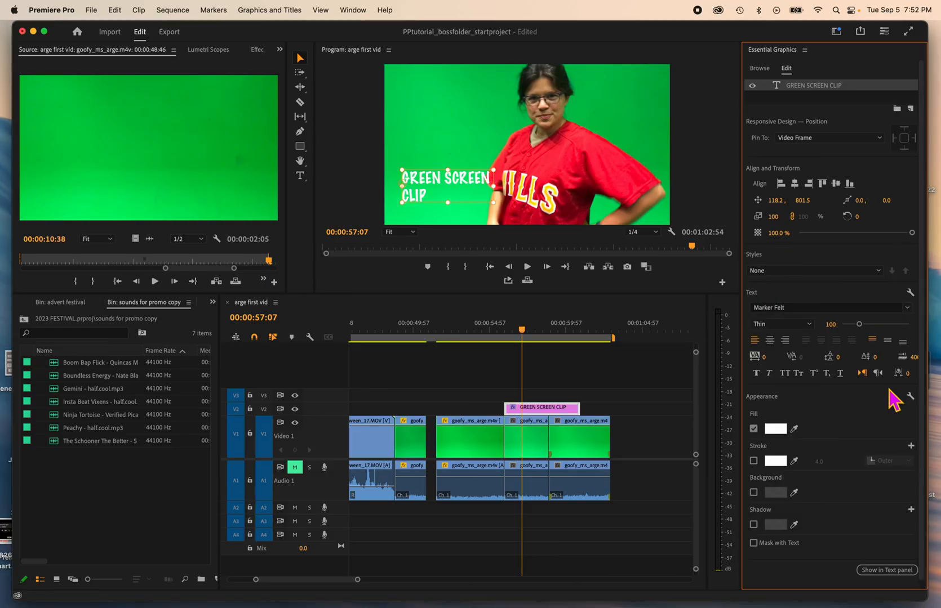
Set the title's fill colour to purple C010EB
left_click(779, 431)
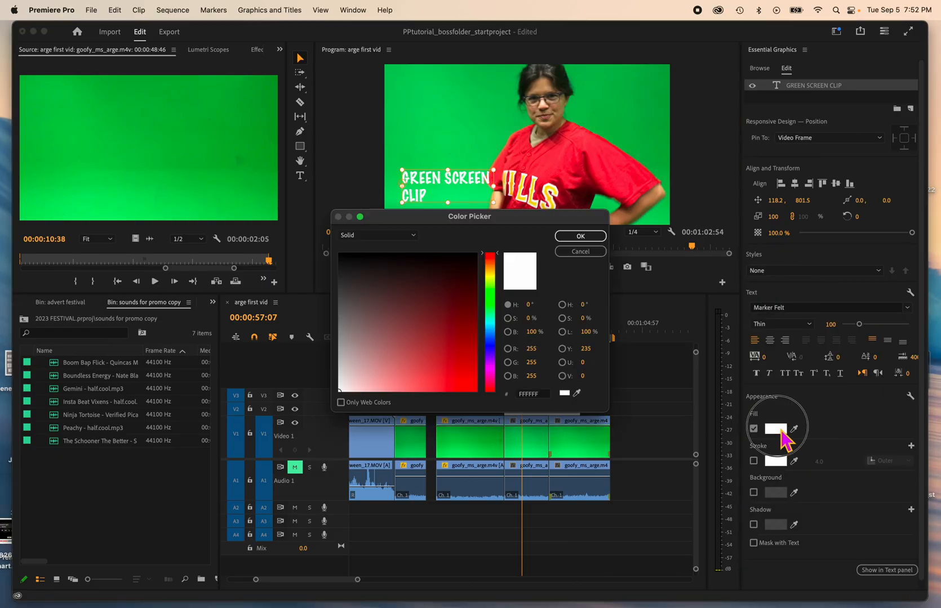
left_click(492, 364)
left_click_drag(466, 284, 467, 380)
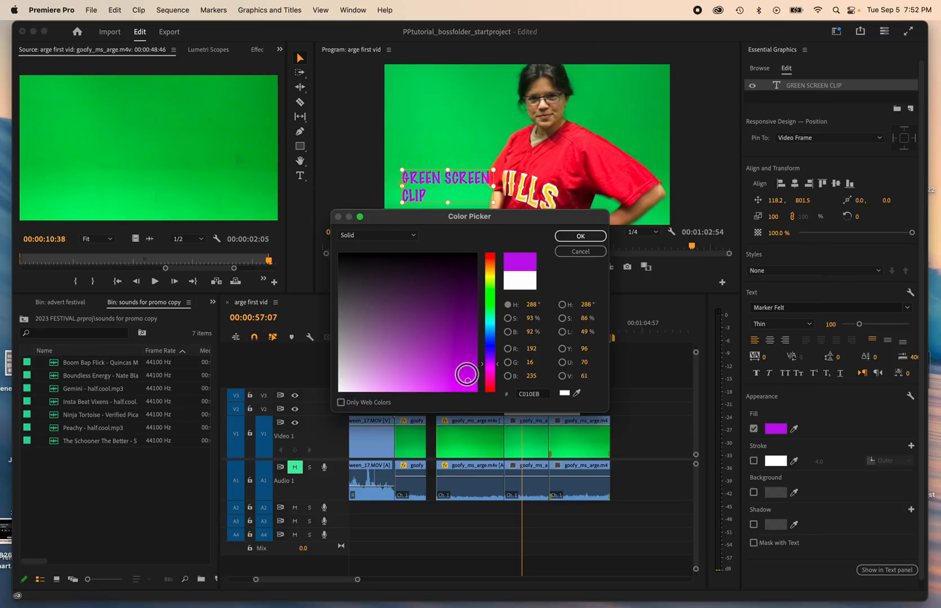
left_click(580, 236)
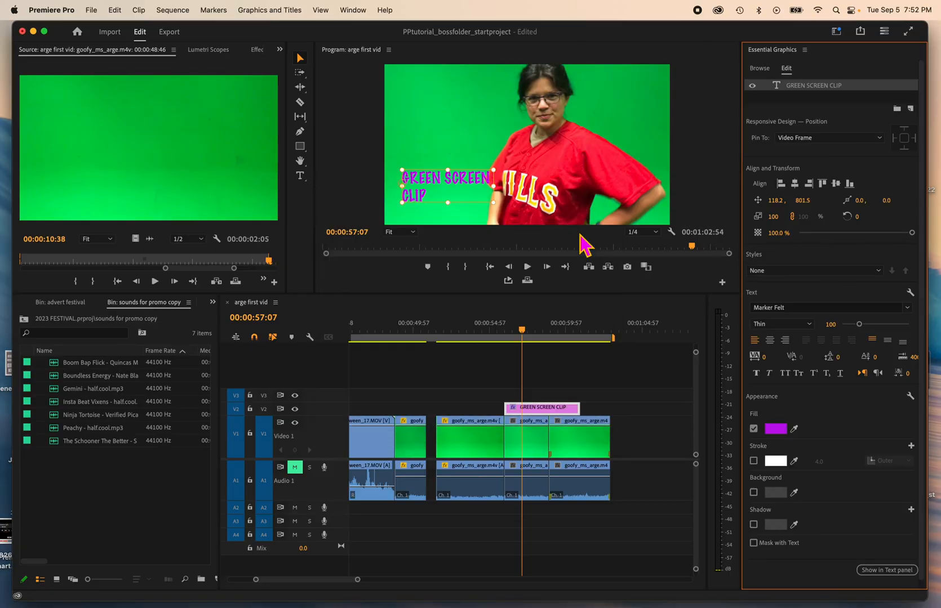
left_click(753, 461)
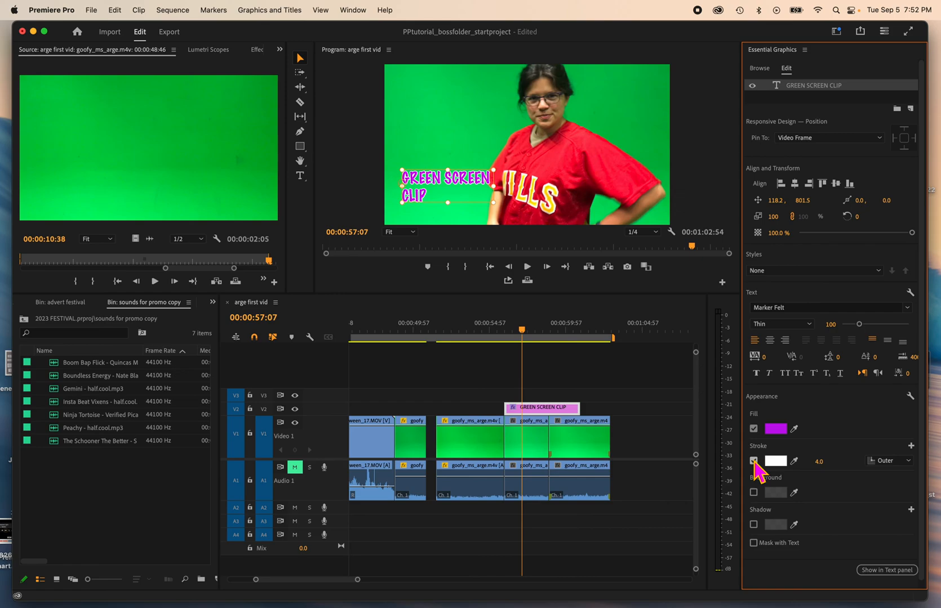
left_click(754, 462)
left_click(755, 462)
left_click(754, 460)
left_click(754, 461)
left_click(754, 461)
left_click(753, 461)
left_click(754, 461)
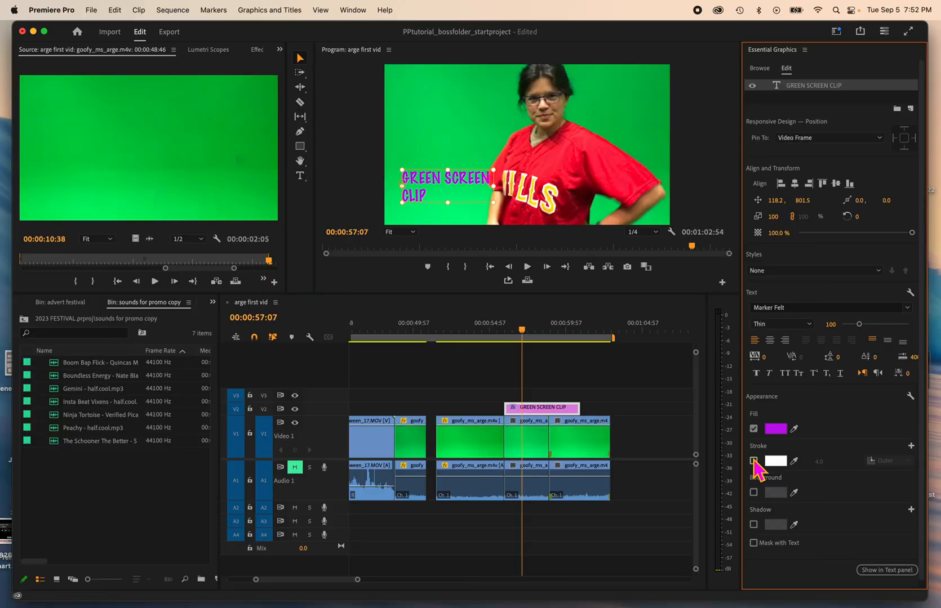
Enable the text background and set the title's fill colour to near-white FBF6FD
left_click(754, 493)
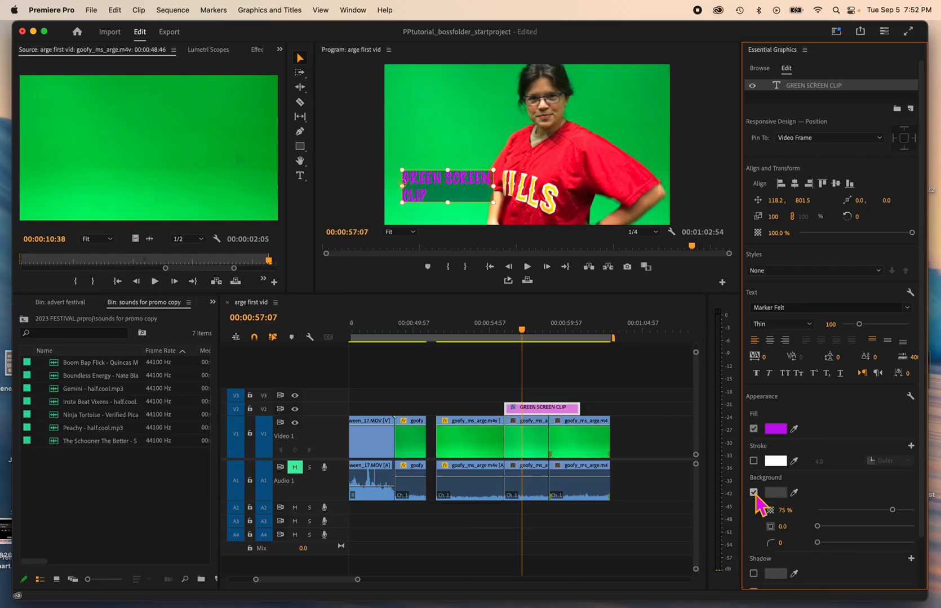
left_click(777, 430)
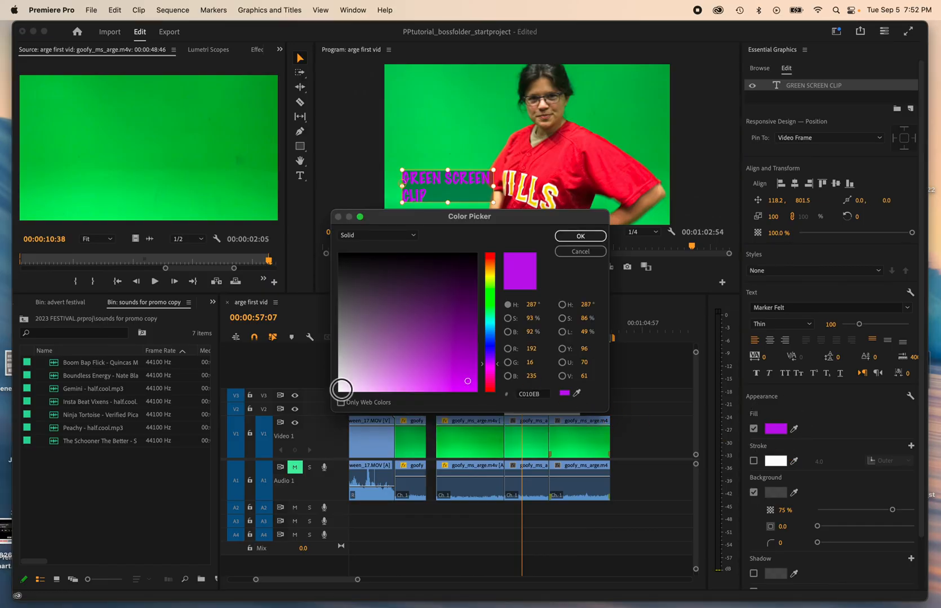
left_click(341, 389)
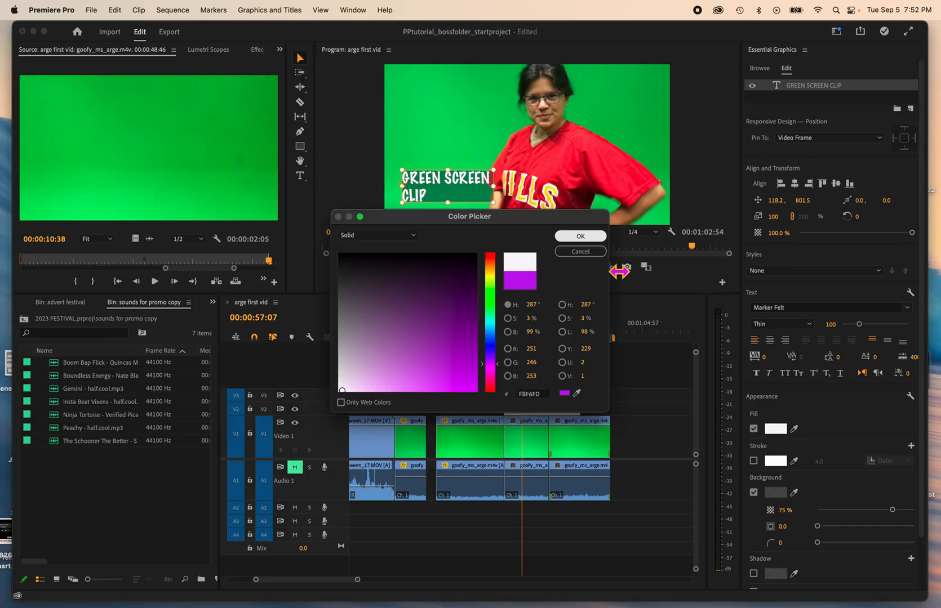
left_click(580, 236)
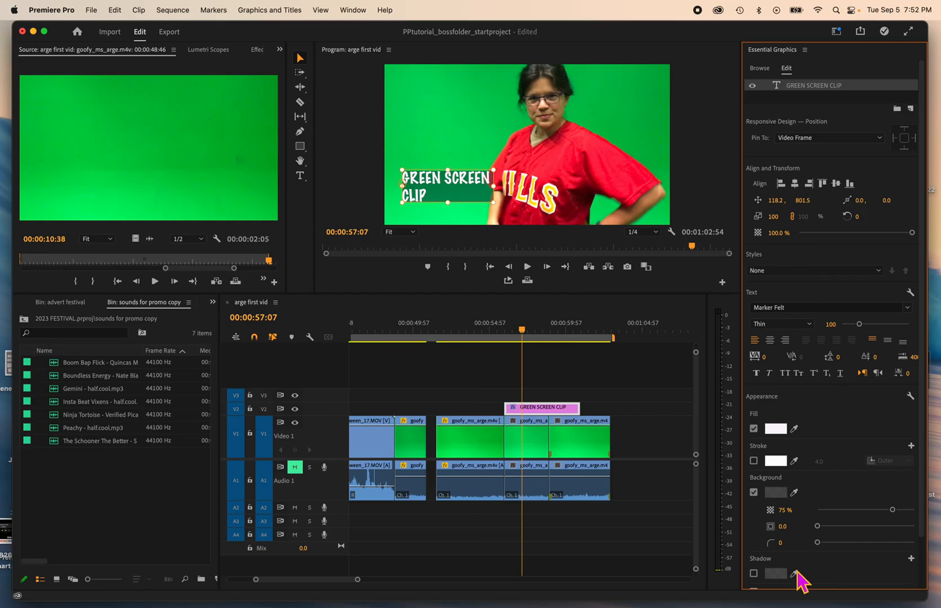
Try a red text background with adjusted opacity, then switch the background off
left_click(775, 493)
left_click_drag(445, 380, 474, 385)
left_click(586, 248)
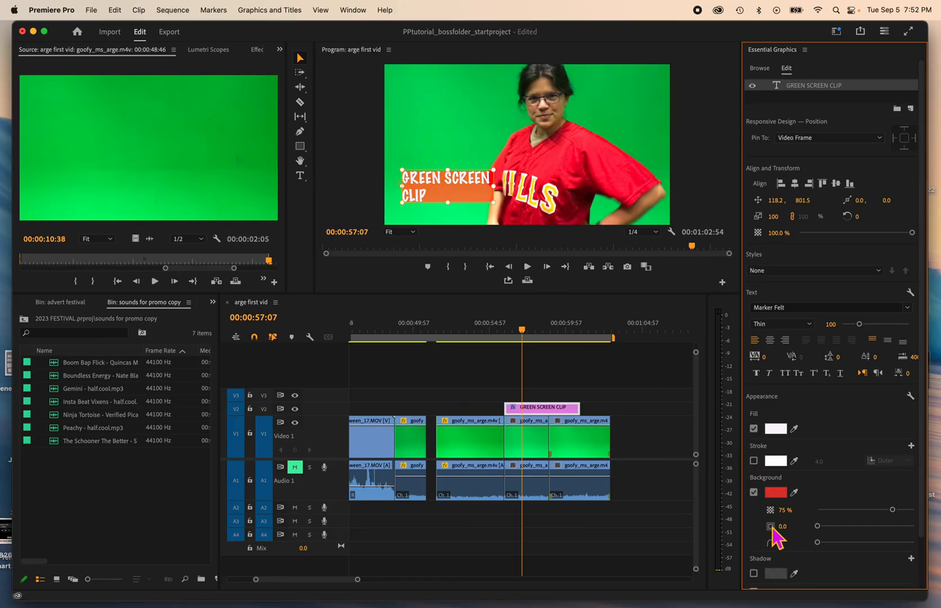
mouse_move(893, 509)
left_mouse_down()
mouse_move(916, 510)
mouse_move(882, 510)
left_mouse_up()
left_click(753, 492)
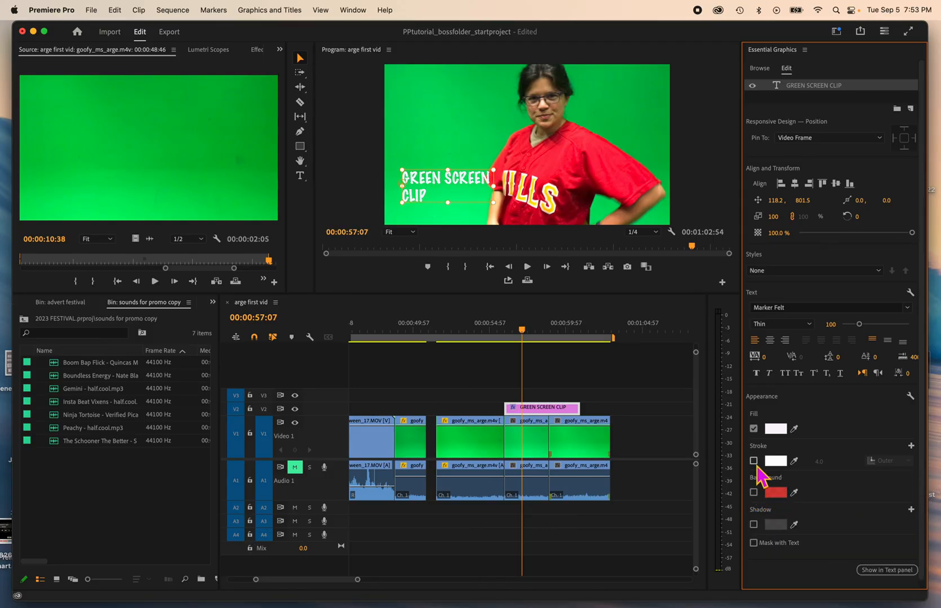
Enable the text stroke and set the stroke colour to black
left_click(753, 461)
left_click(775, 461)
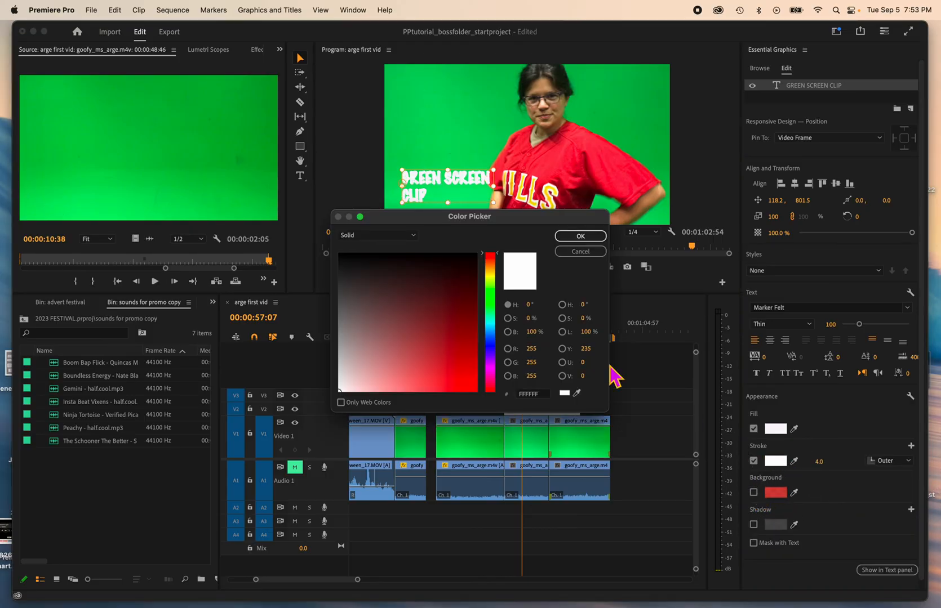
left_click(472, 257)
left_click(596, 237)
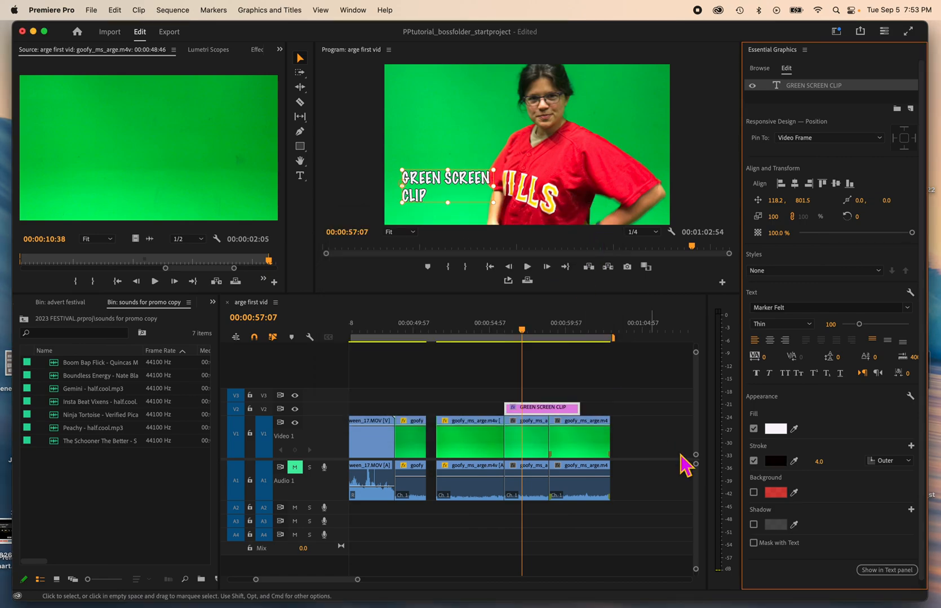
Enable the title's shadow, set its colour to 140909 and raise its opacity to 78%
left_click(754, 524)
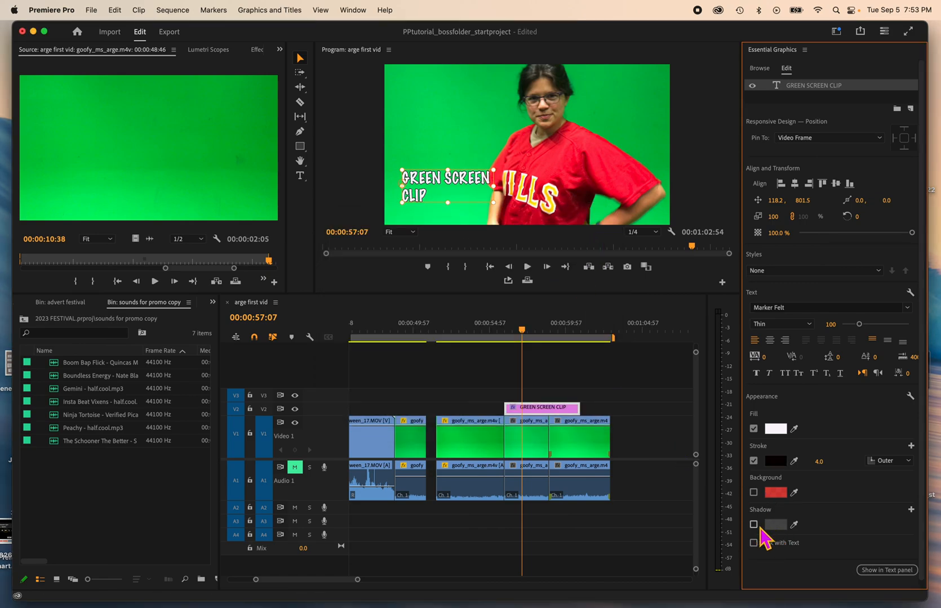
left_click(778, 525)
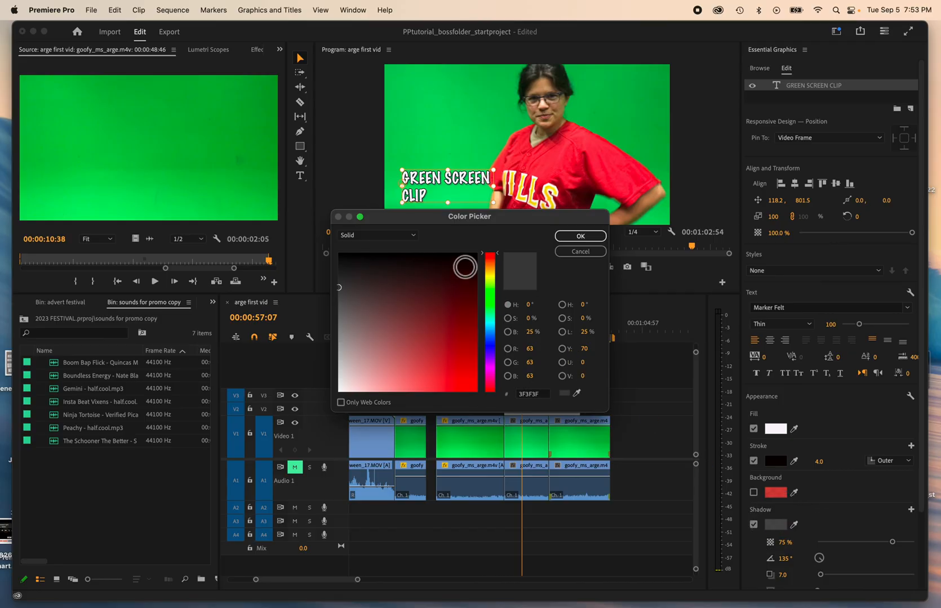
left_click_drag(431, 346, 412, 261)
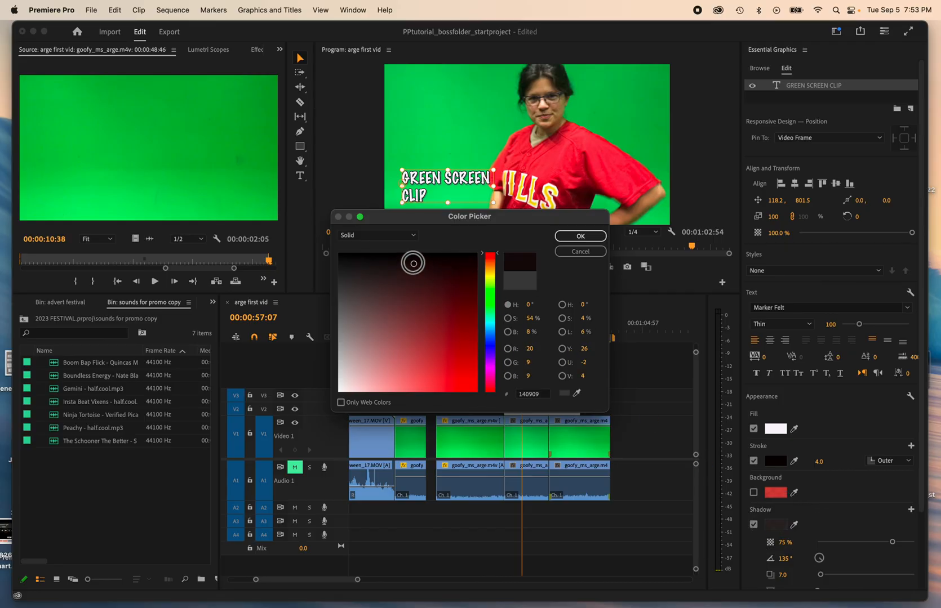
left_click(595, 237)
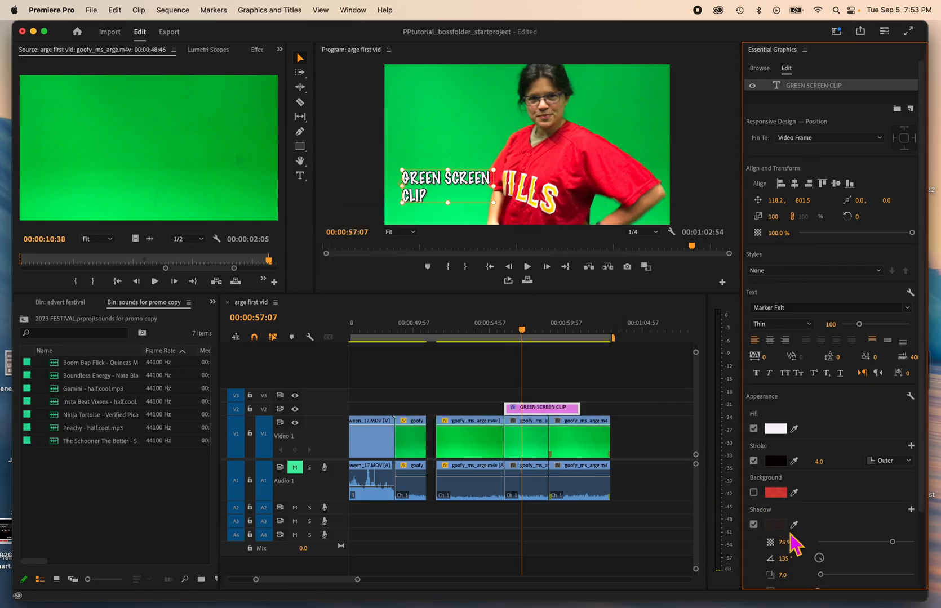
left_click_drag(892, 542, 899, 542)
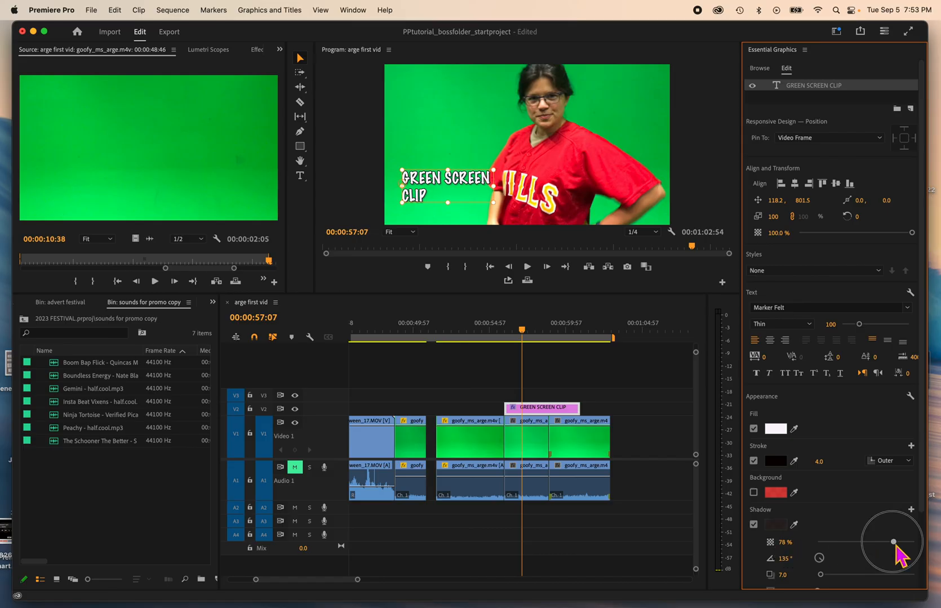